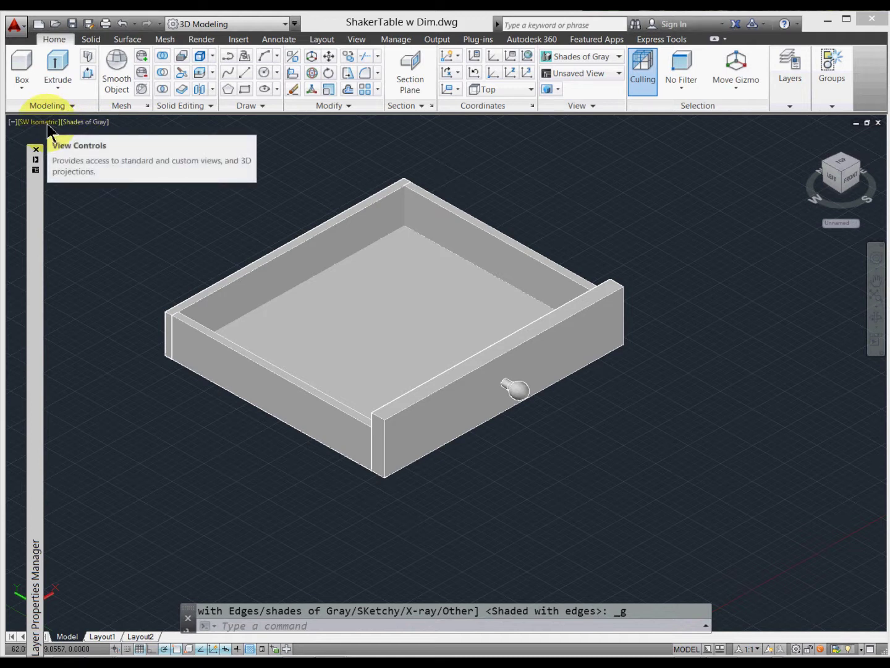
Step: Switch the drawer model to the Bottom view with the 2D Wireframe visual style
click(48, 124)
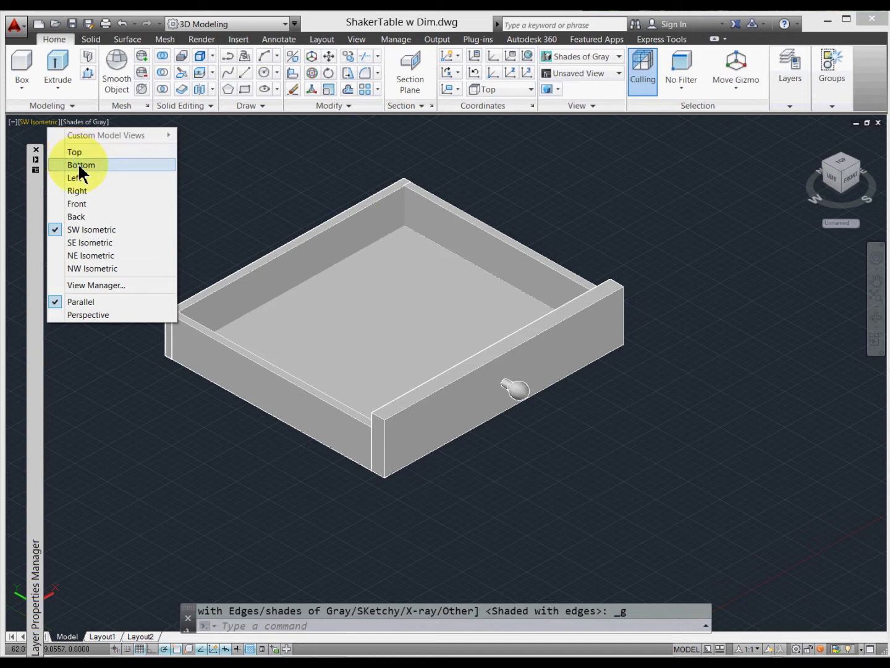
click(79, 165)
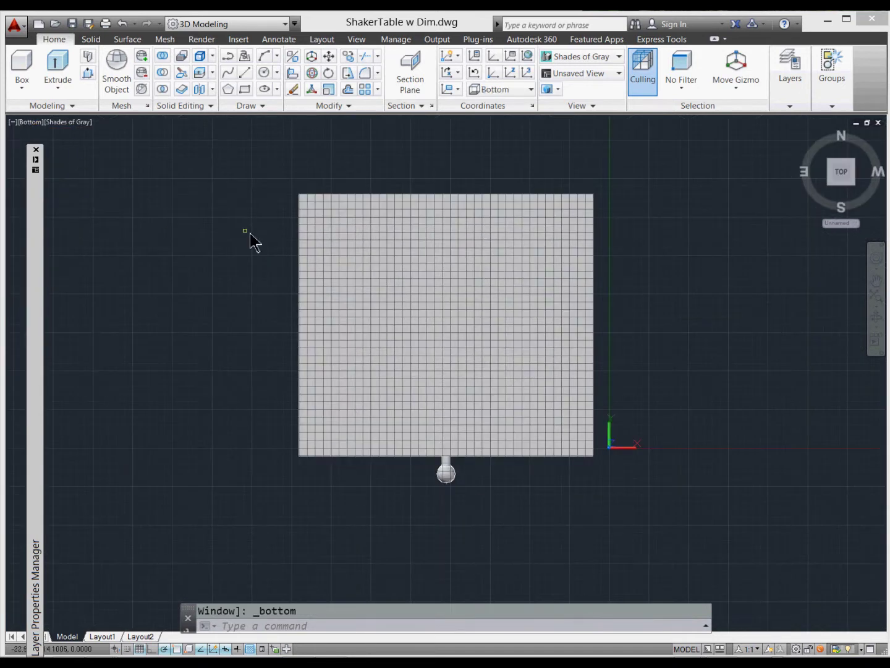
click(73, 122)
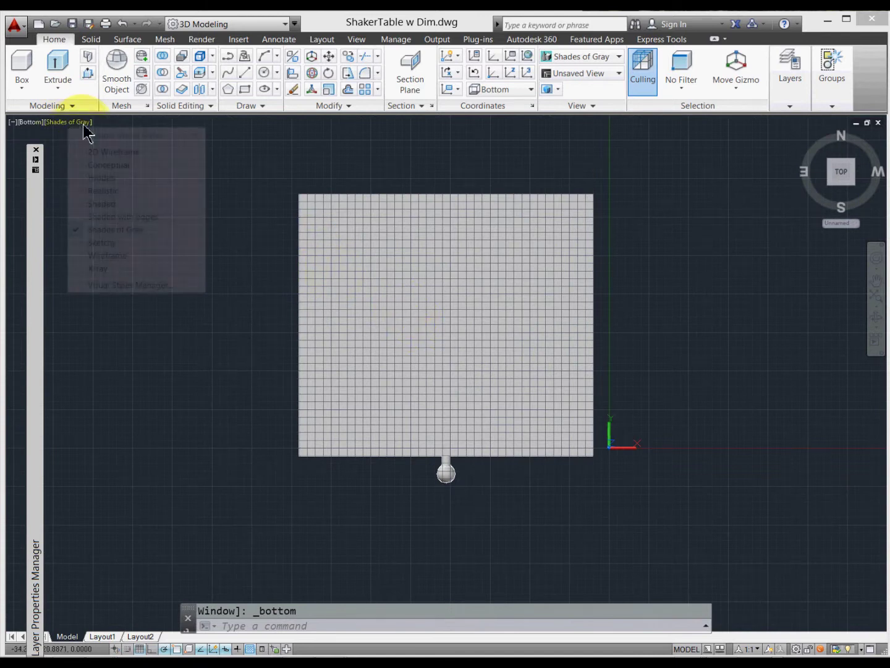
click(116, 153)
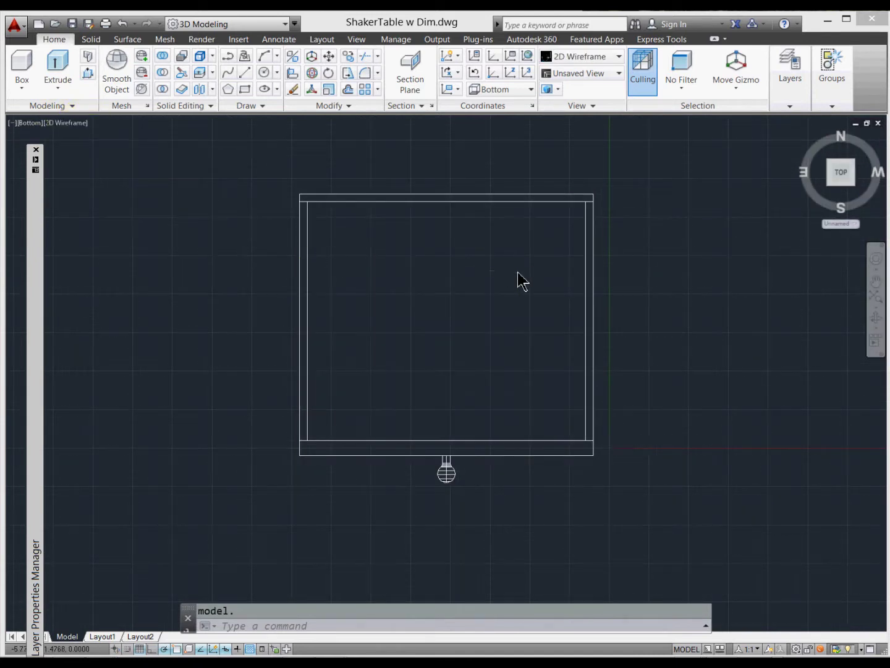
scroll(520, 280, up, 2)
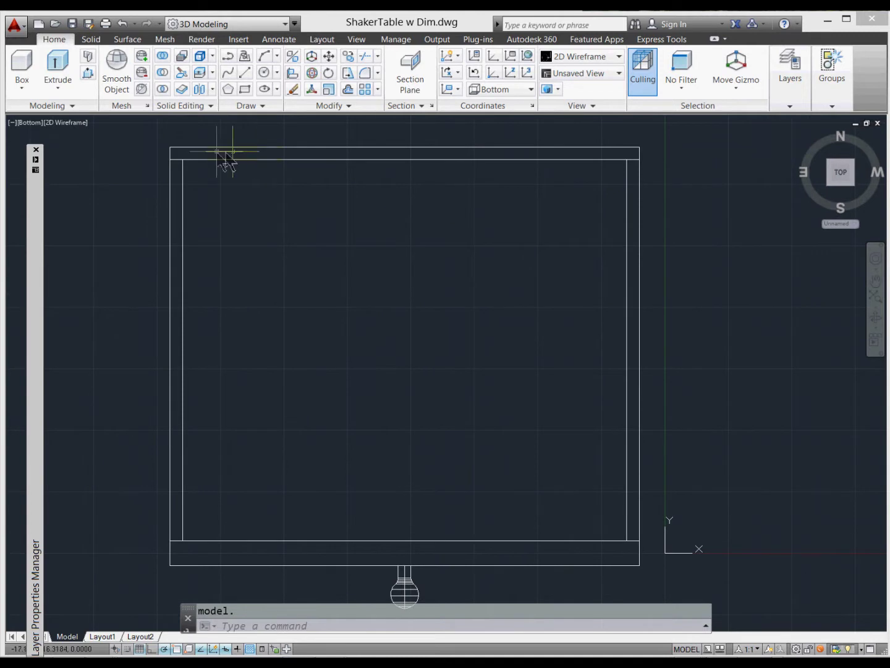
Step: Slice the drawer's back, front and bottom panels along a plane through the back and front midpoints, keeping both sides
click(182, 73)
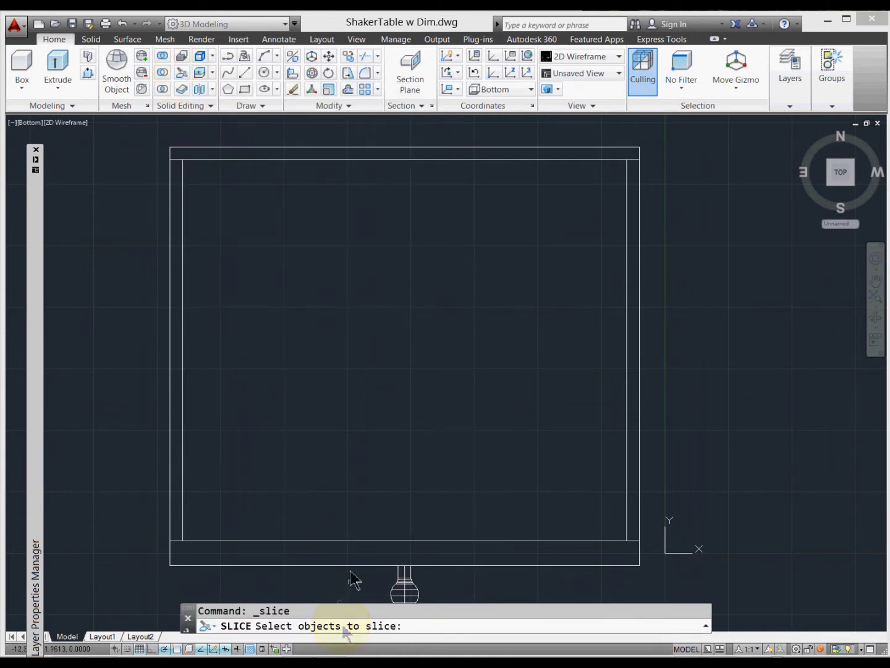
click(403, 148)
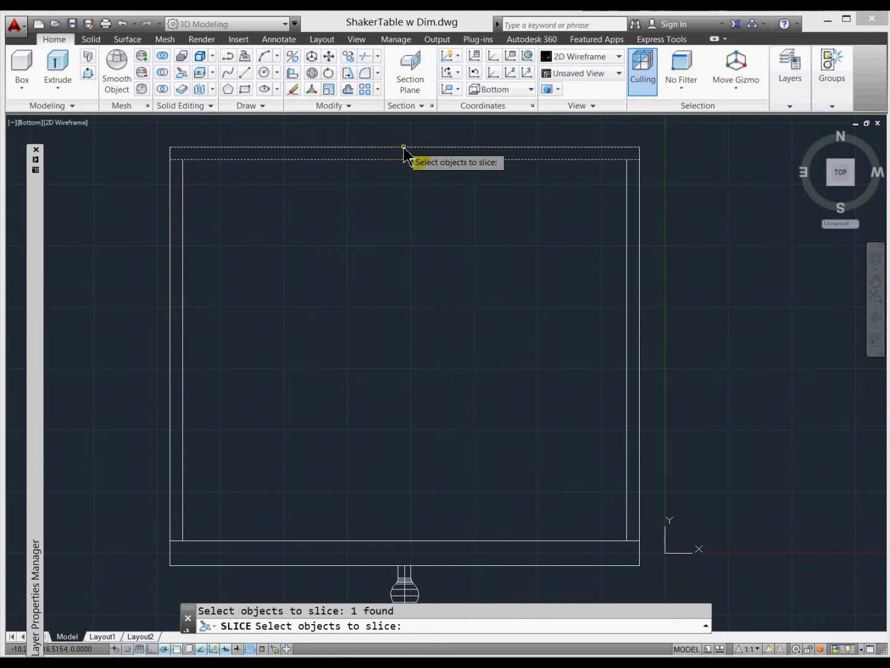
click(394, 569)
click(374, 565)
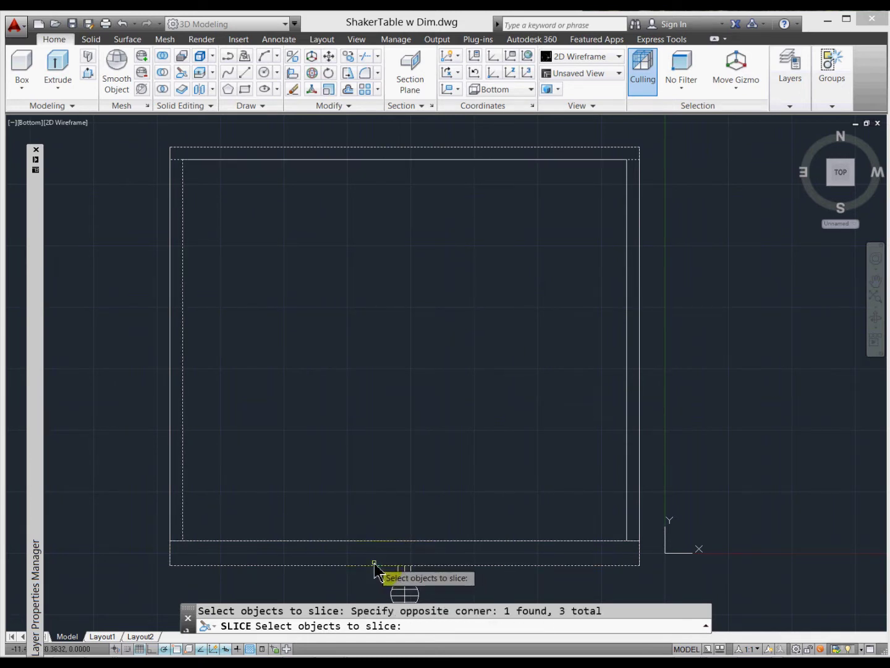
click(418, 162)
key(Return)
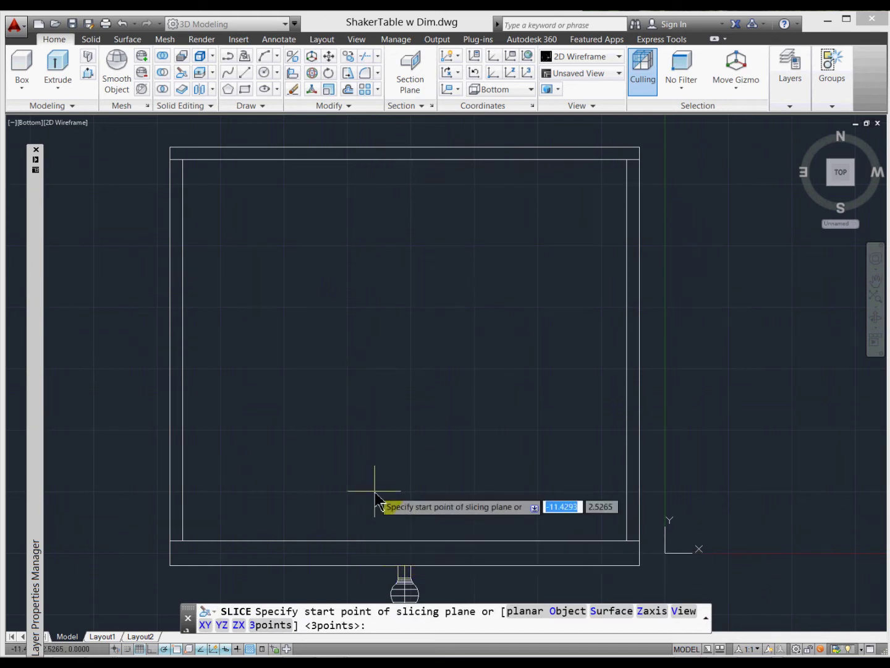
click(406, 153)
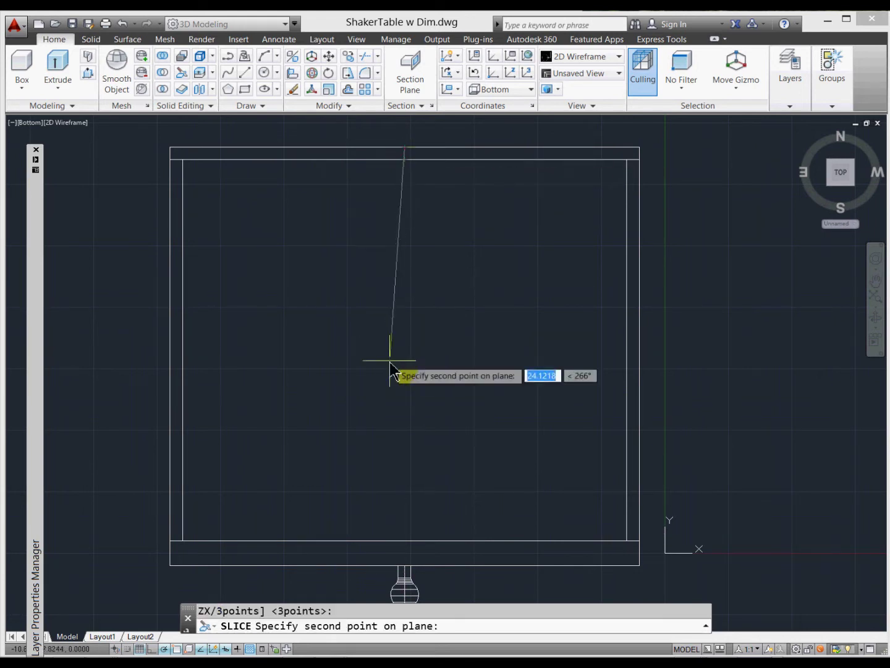
click(405, 564)
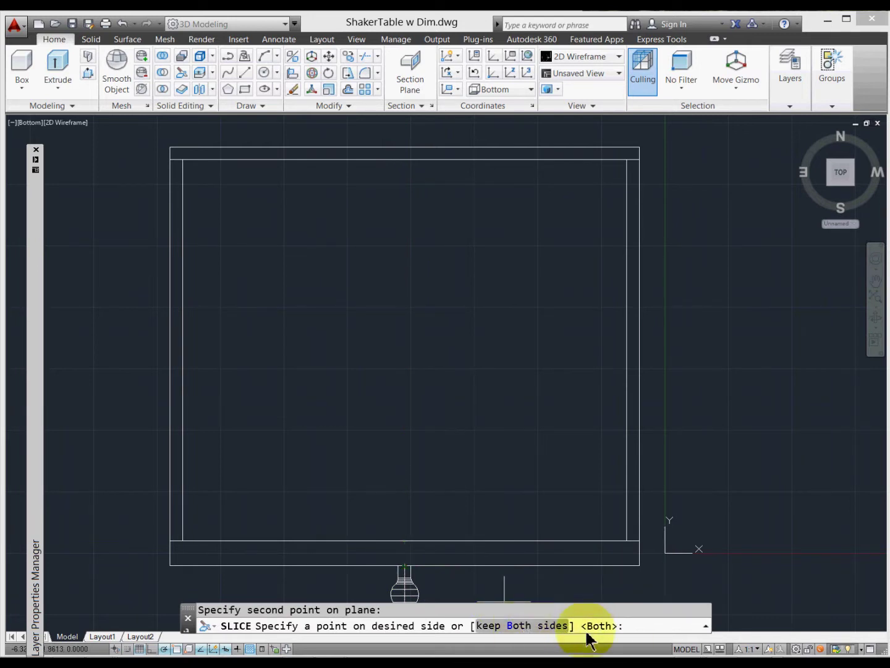
click(522, 625)
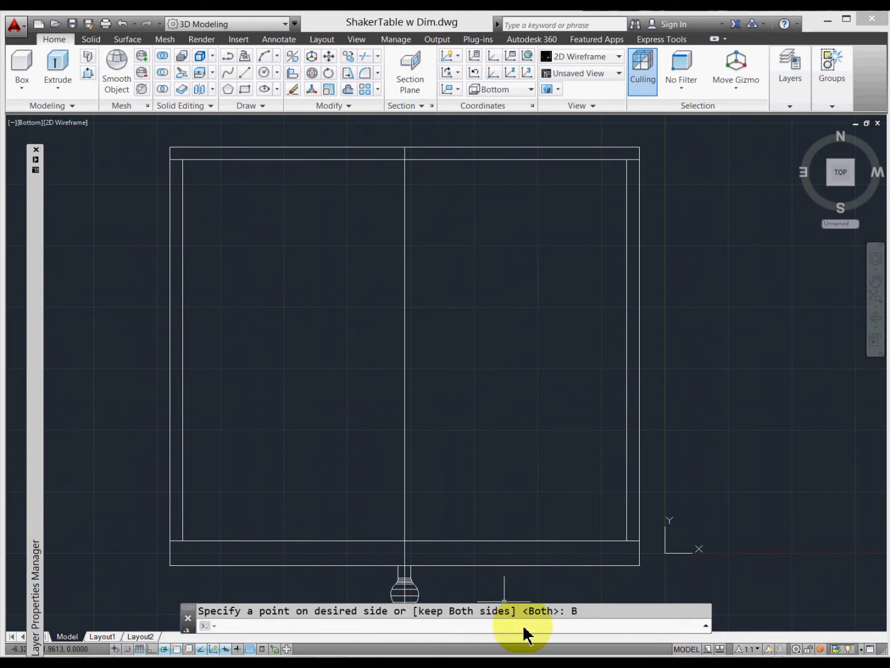
click(445, 159)
key(Escape)
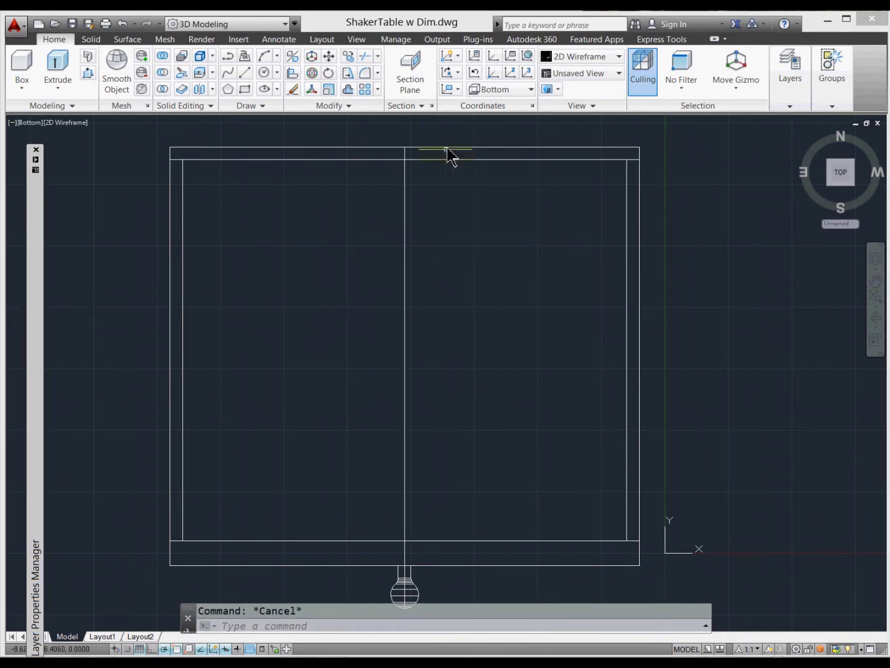
Step: Switch the model view to SW Isometric
click(65, 123)
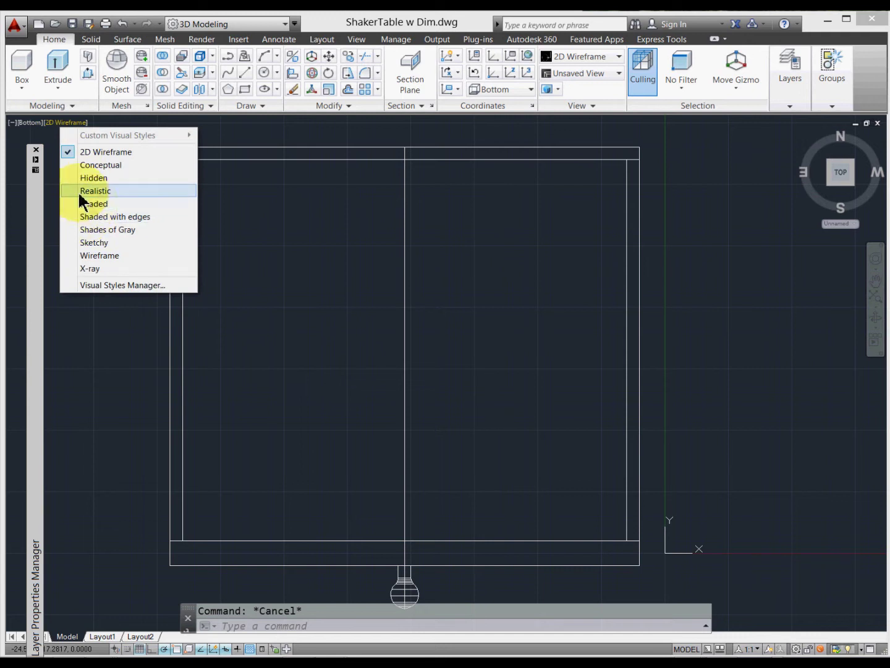
click(30, 122)
click(64, 230)
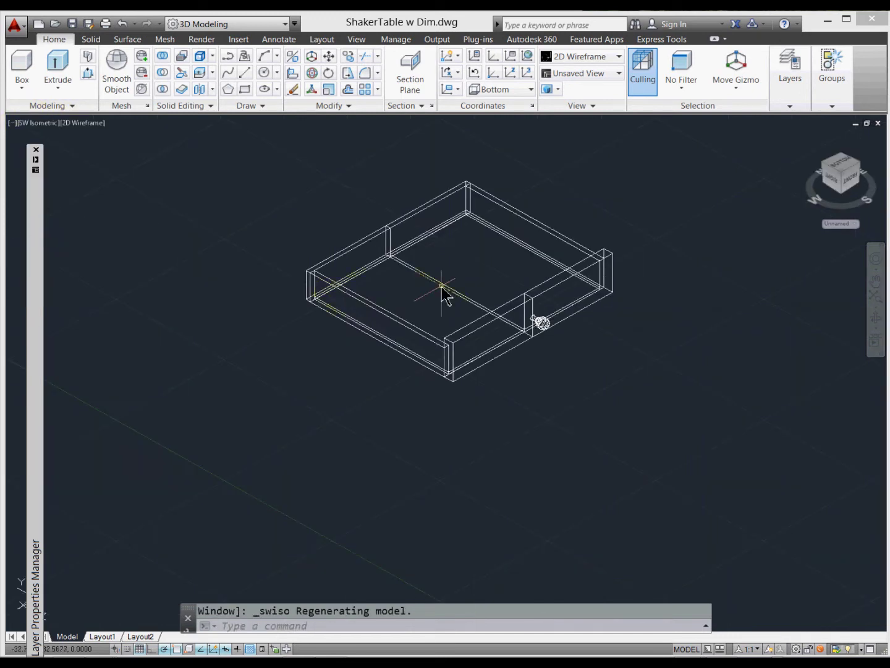
Step: Try erasing the near side panel with the adjoining front and bottom halves, and undo the erasure
click(479, 471)
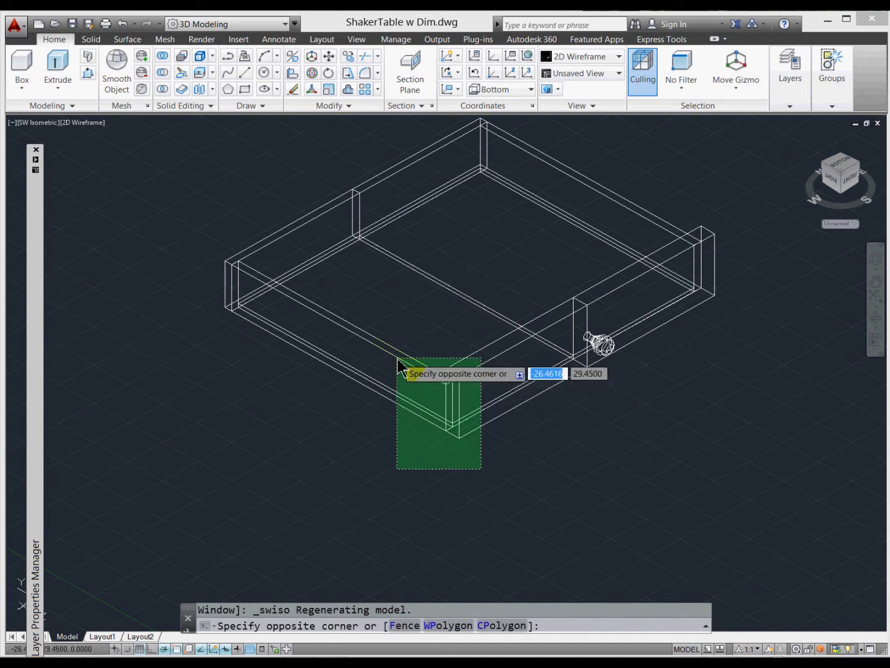
click(393, 361)
key(Delete)
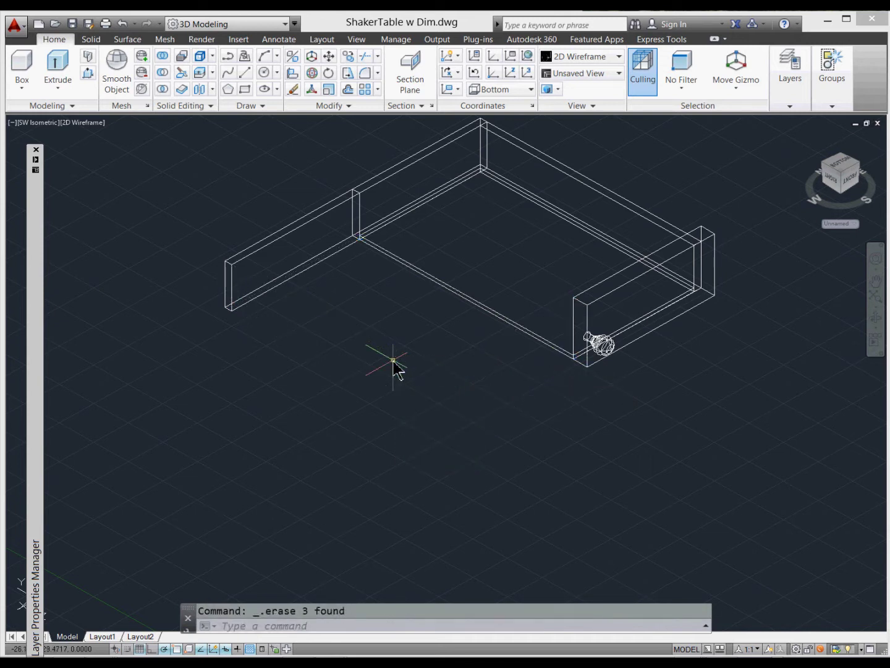
key(ctrl+z)
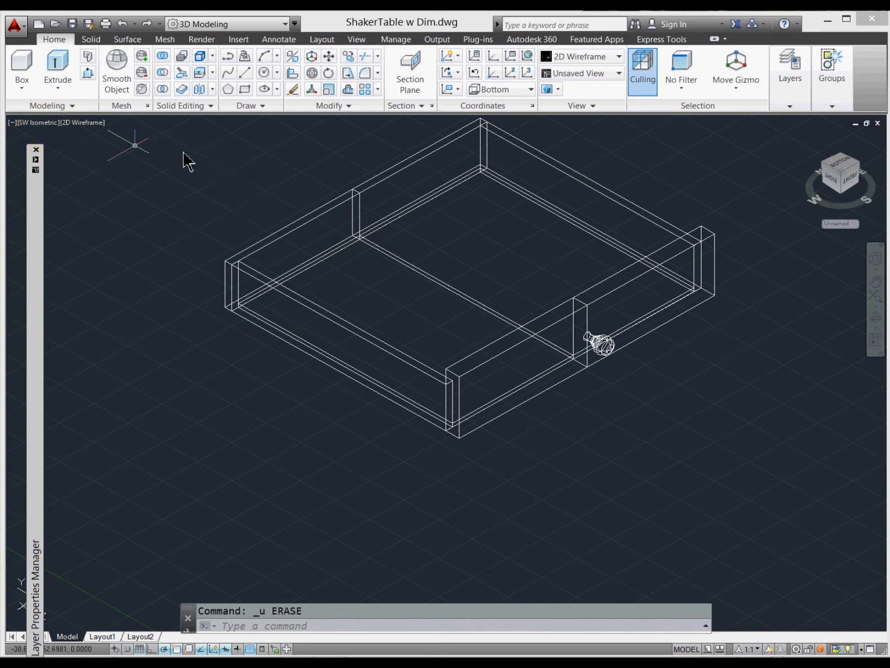
Step: Draw a box 0.25 wide at the back panel's slice line, spanning the panel's thickness and full height
scroll(383, 185, up, 2)
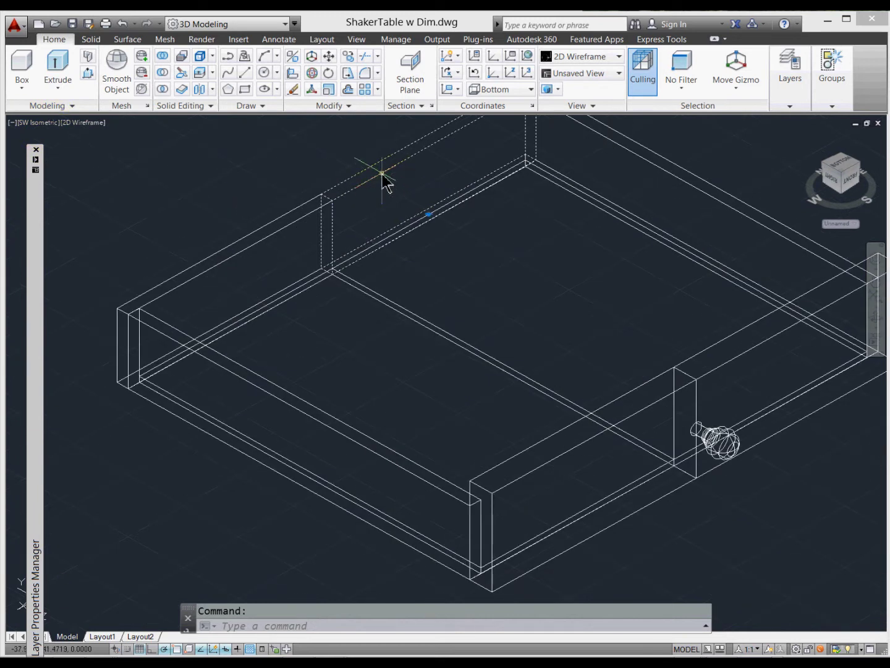
scroll(554, 417, down, 2)
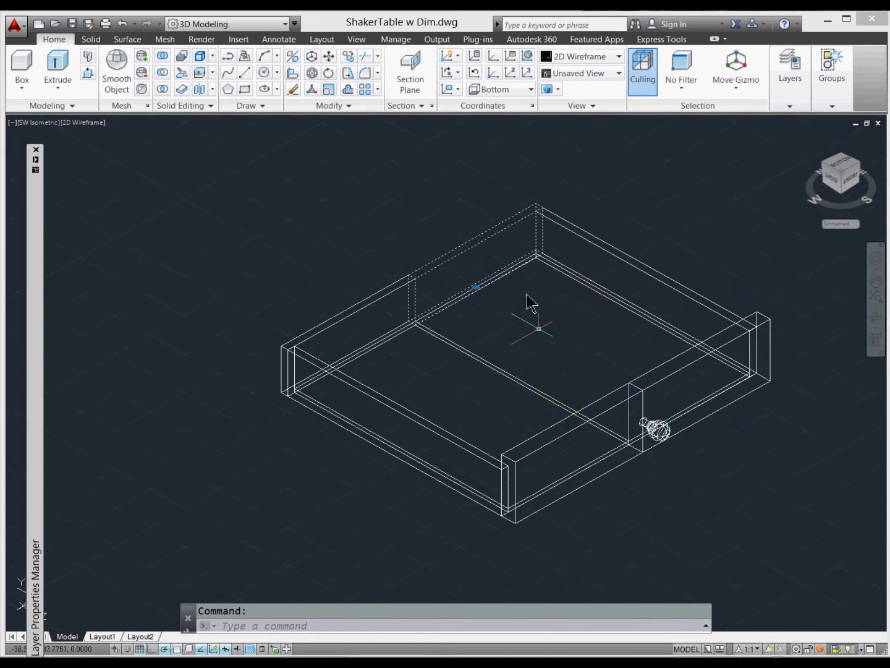
scroll(490, 345, up, 2)
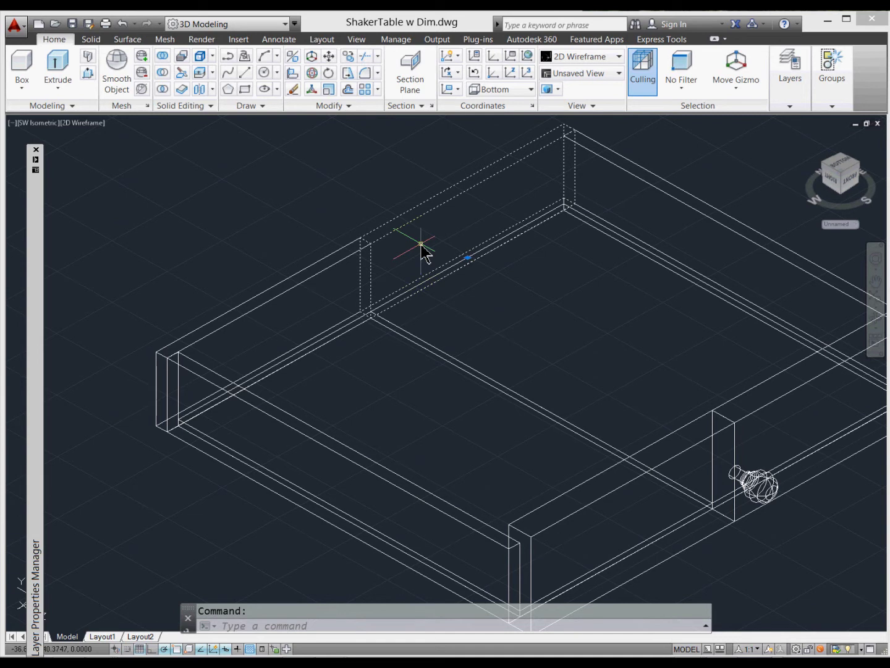
key(Escape)
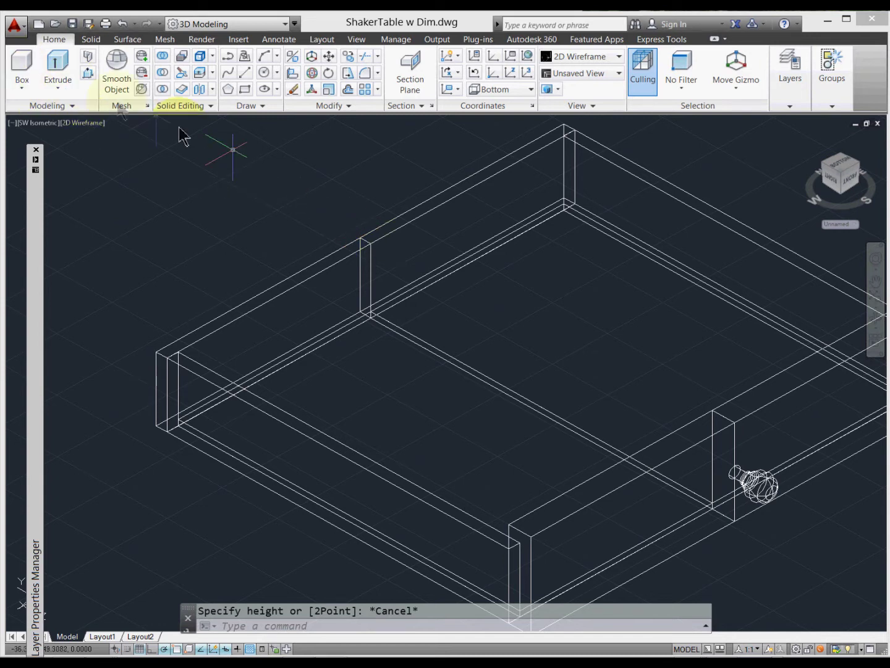
click(23, 69)
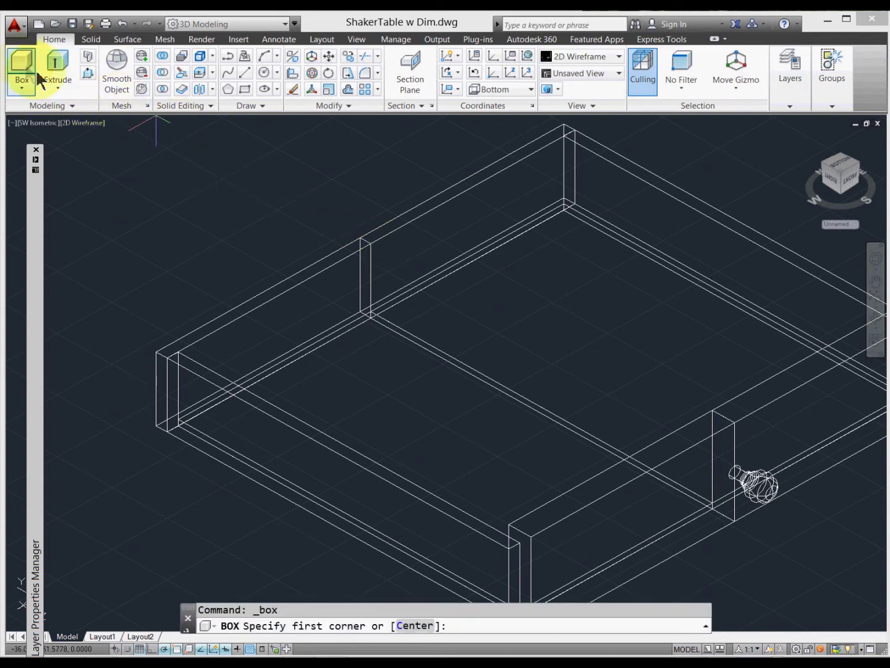
click(363, 244)
scroll(391, 253, up, 4)
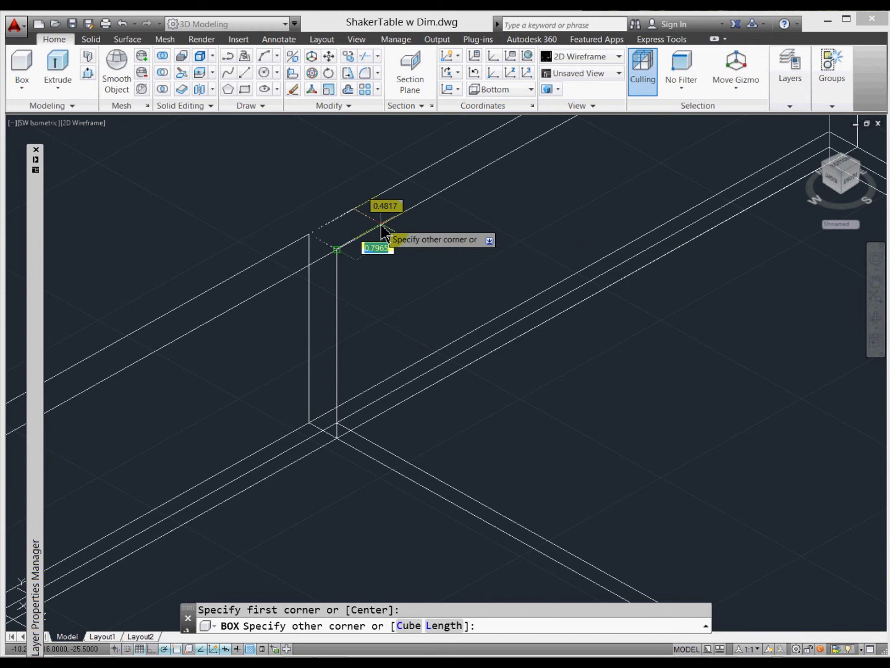
key(BackSpace)
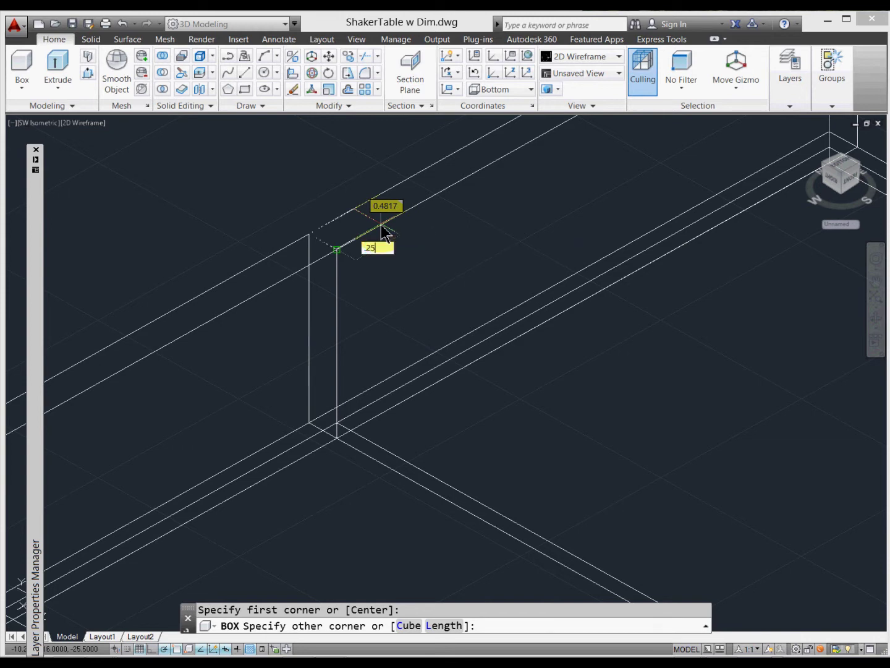
key(Return)
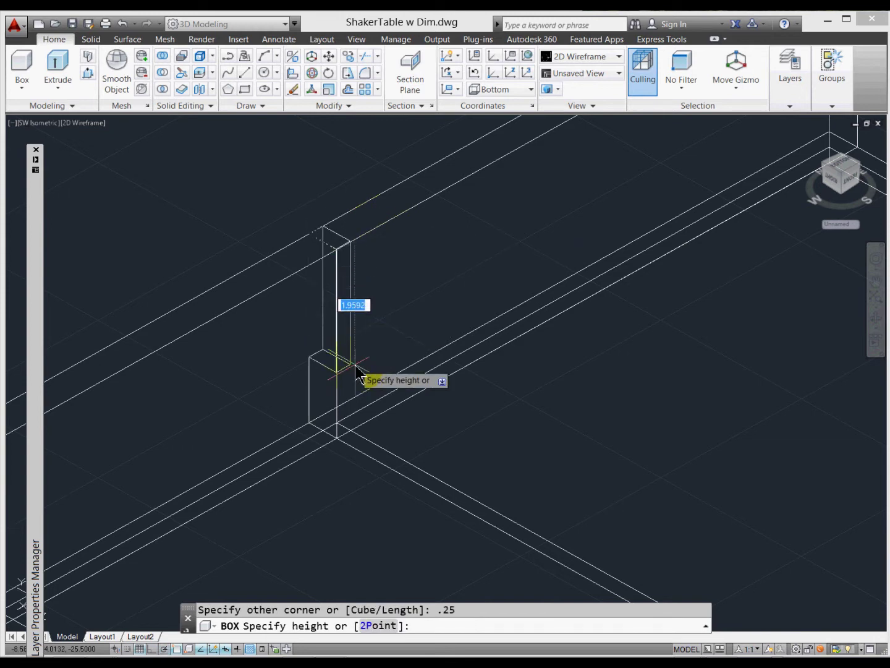
click(335, 442)
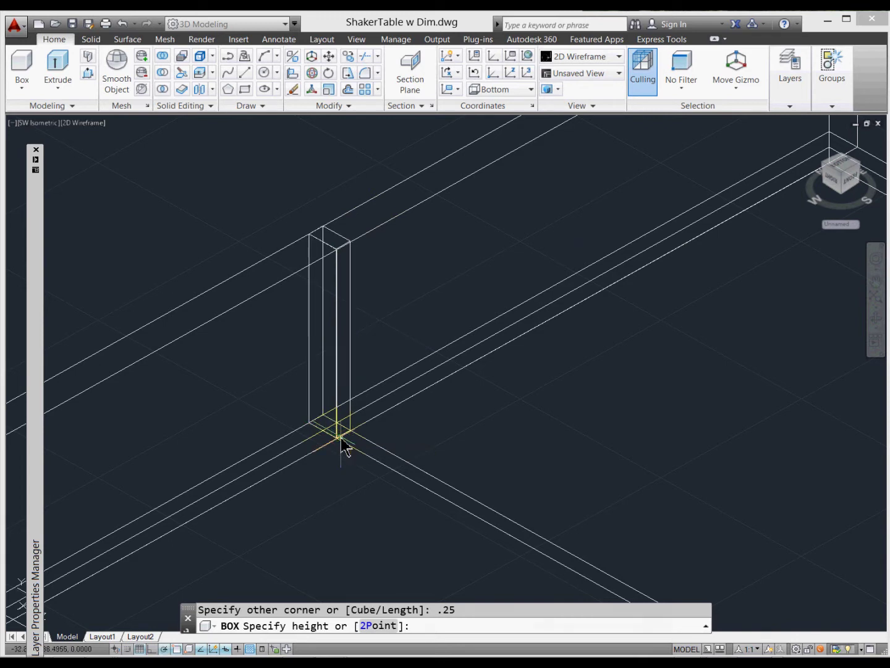
Step: Try to draw a box 0.25 wide at the front panel's slice line, and undo it
scroll(350, 440, down, 4)
scroll(421, 448, down, 2)
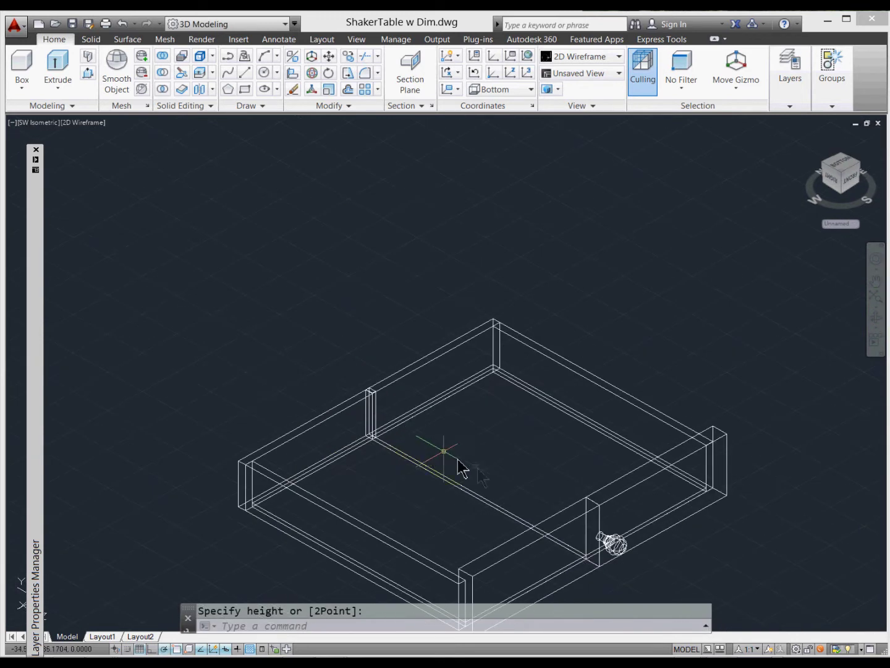
scroll(600, 524, up, 4)
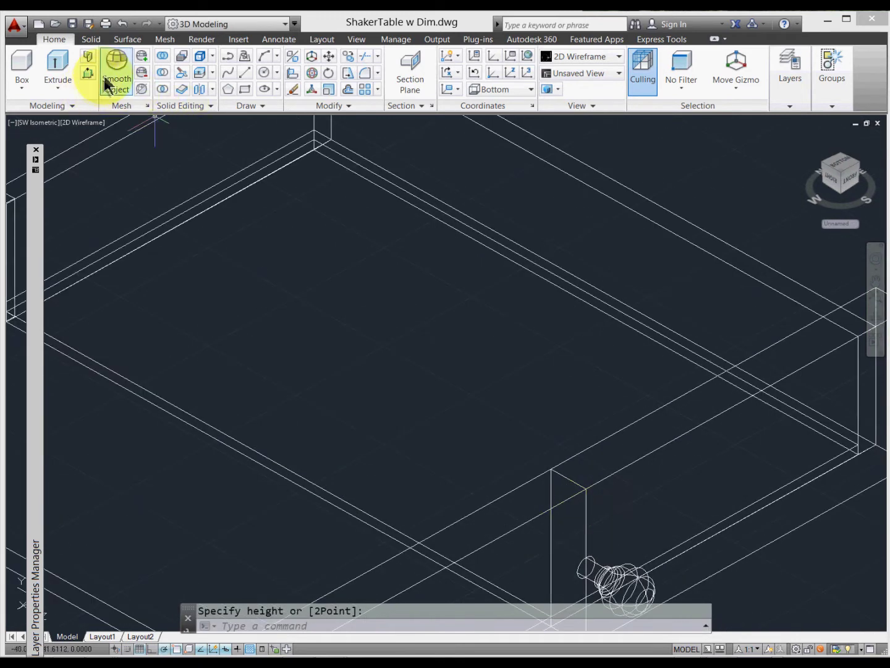
click(25, 65)
scroll(456, 465, down, 4)
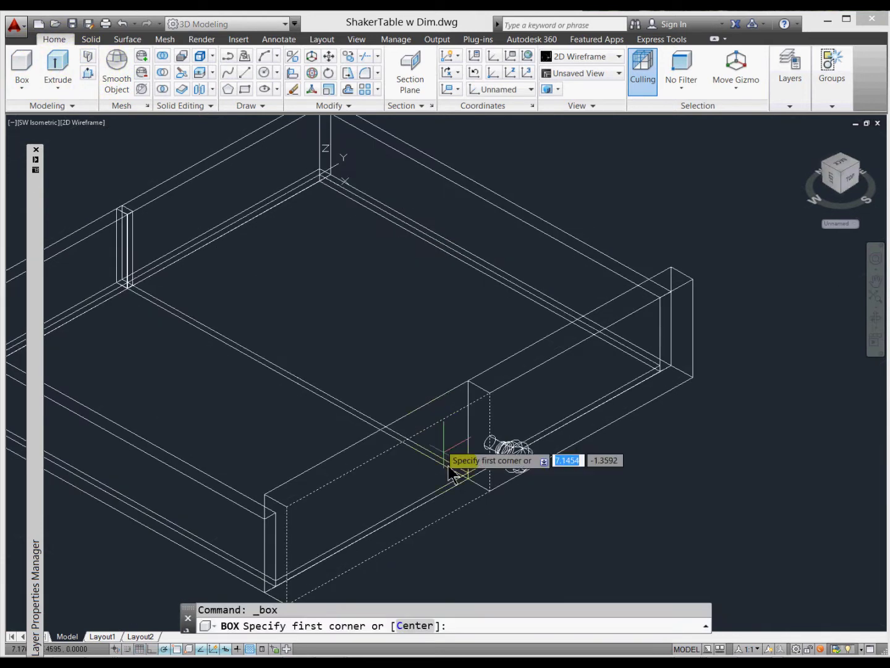
scroll(483, 537, up, 4)
click(450, 152)
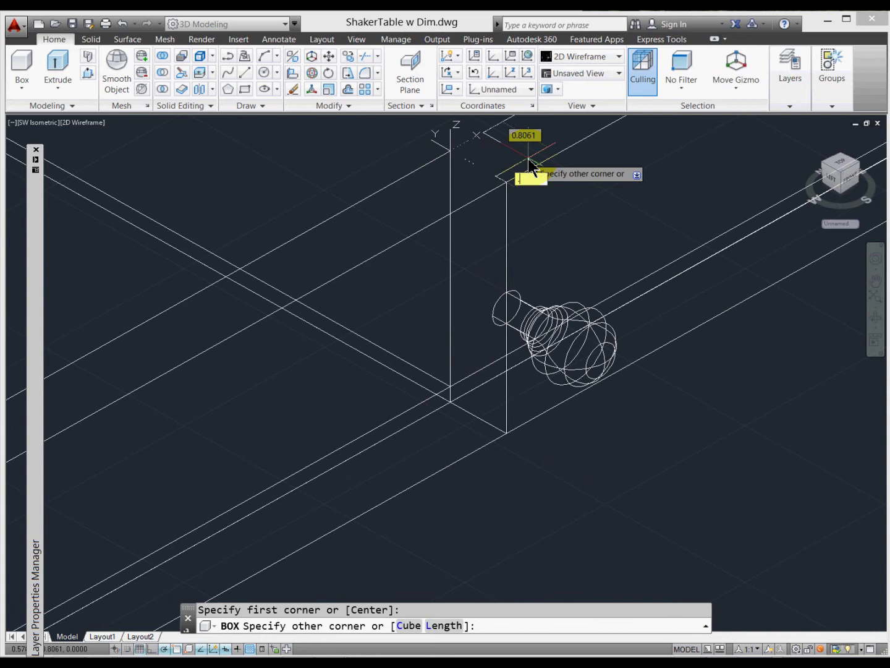
key(Return)
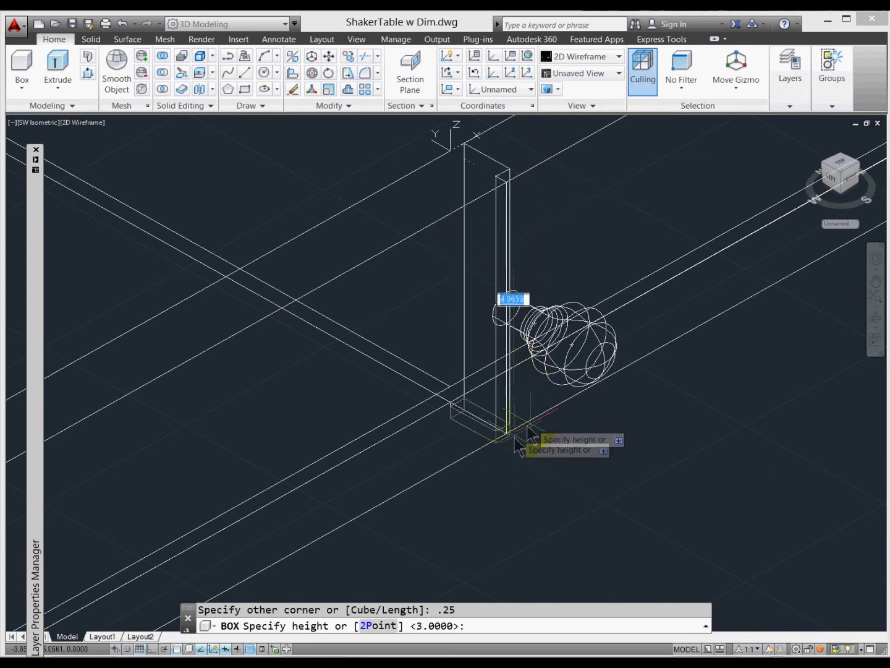
scroll(506, 434, down, 5)
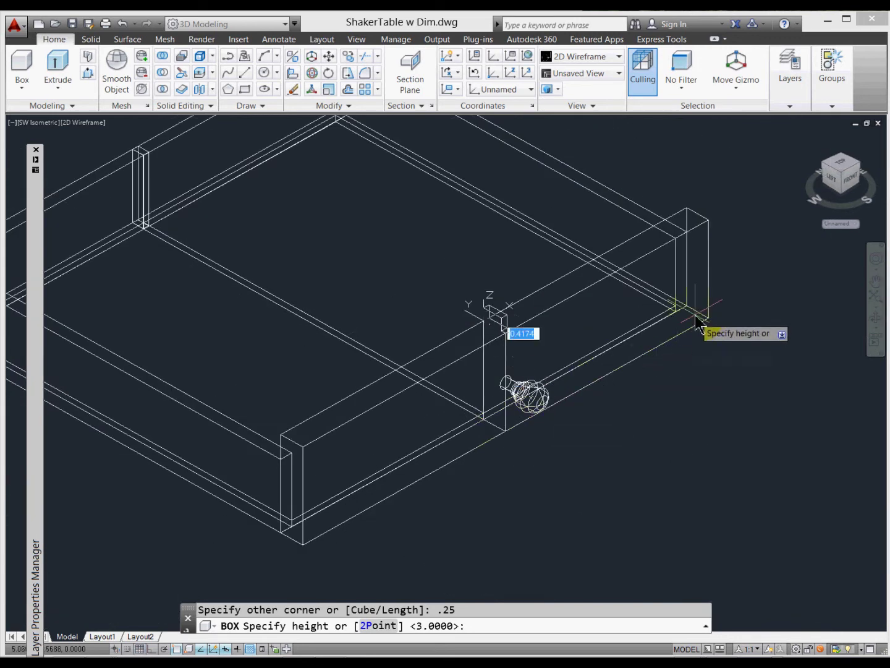
key(ctrl+z)
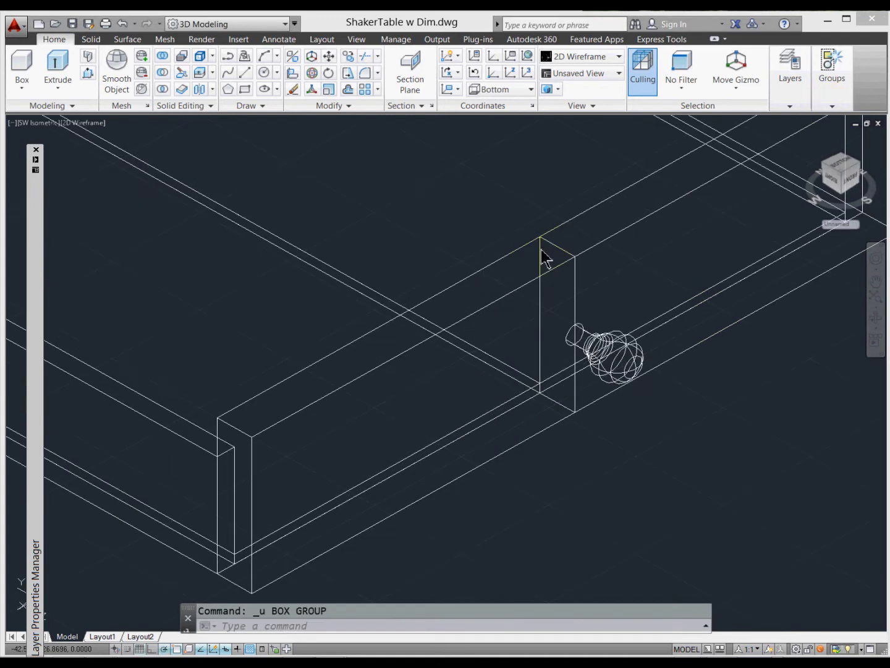
scroll(578, 267, up, 2)
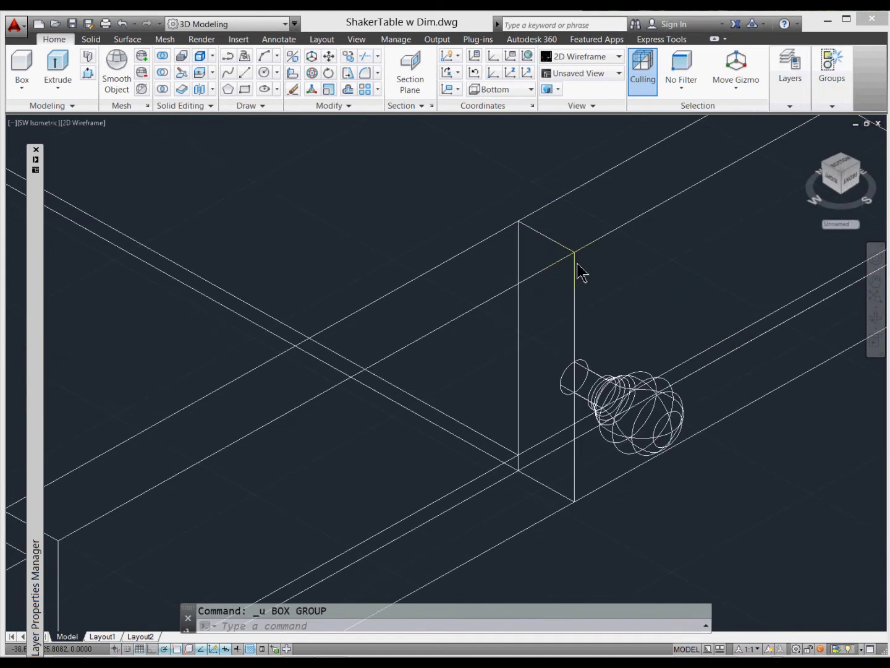
Step: Draw a box 1 long, 0.25 wide and 4 high at the front panel's slice line, starting from its upper inner corner
scroll(577, 267, up, 2)
click(25, 62)
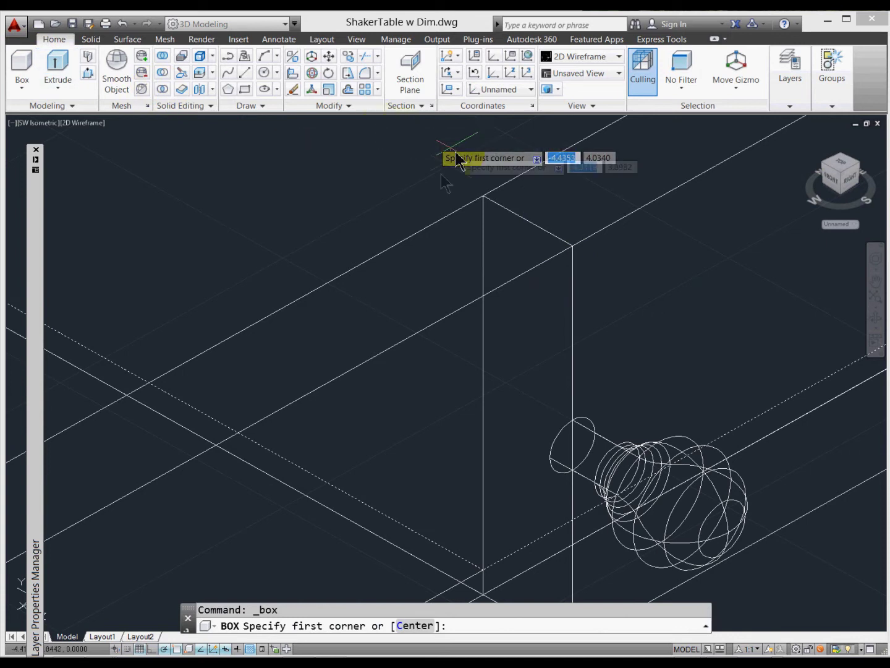
click(483, 196)
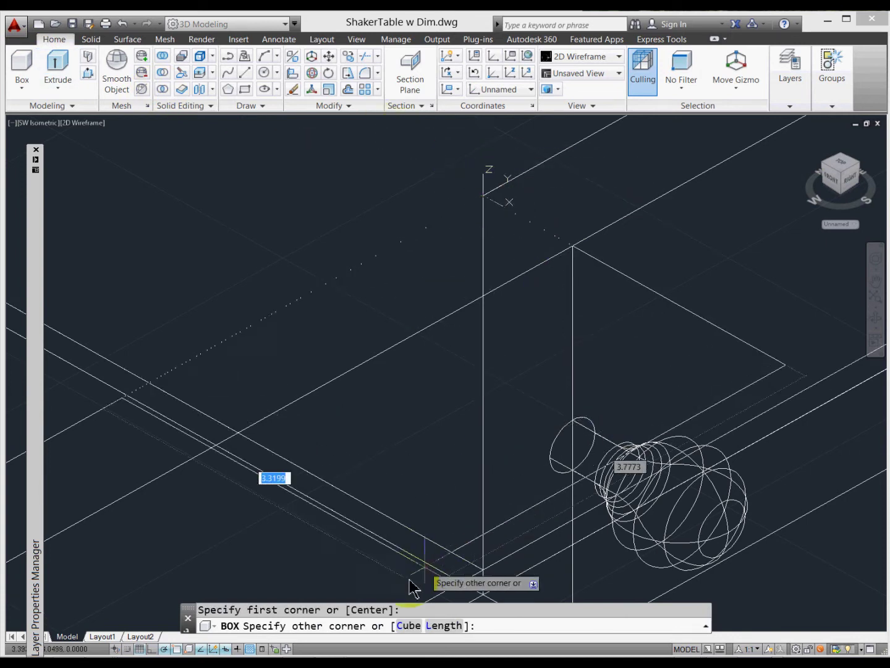
click(443, 625)
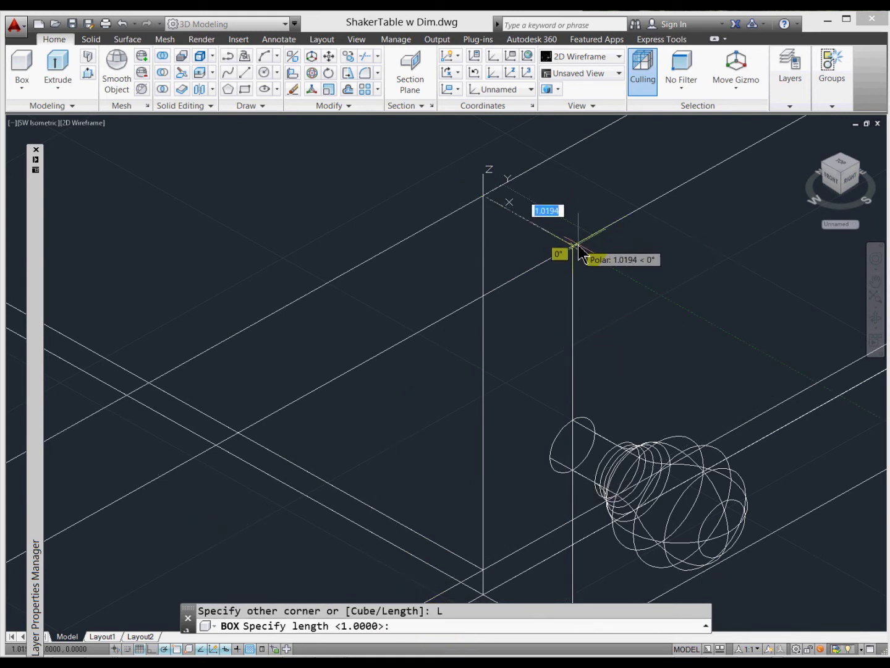
text(1)
key(Return)
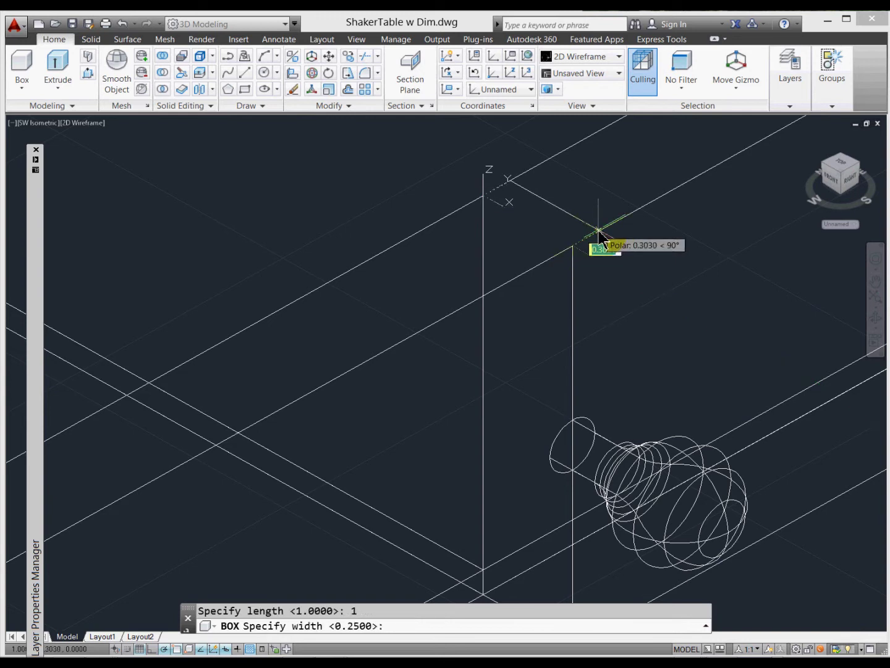
text(.)
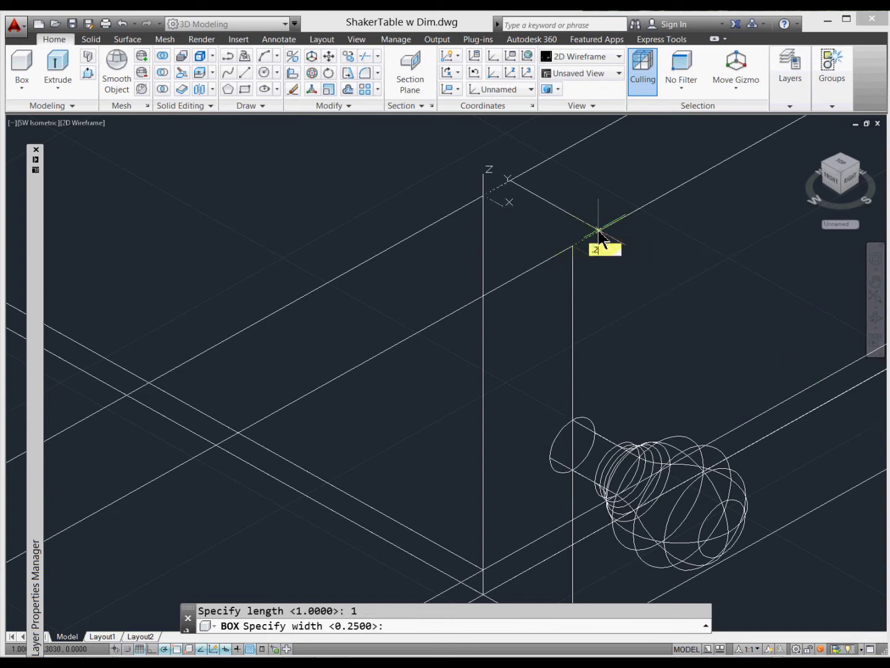
text(25)
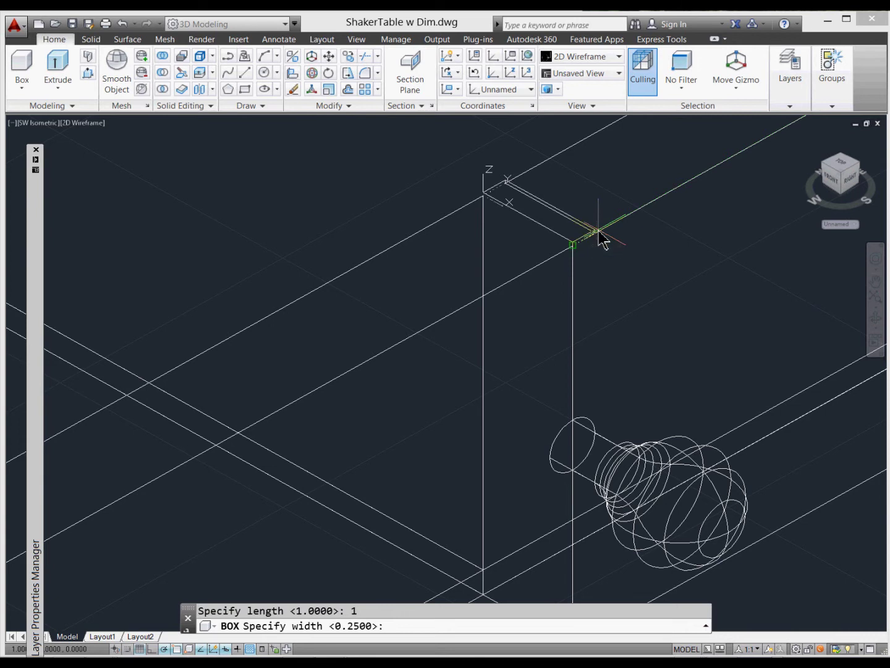
key(Return)
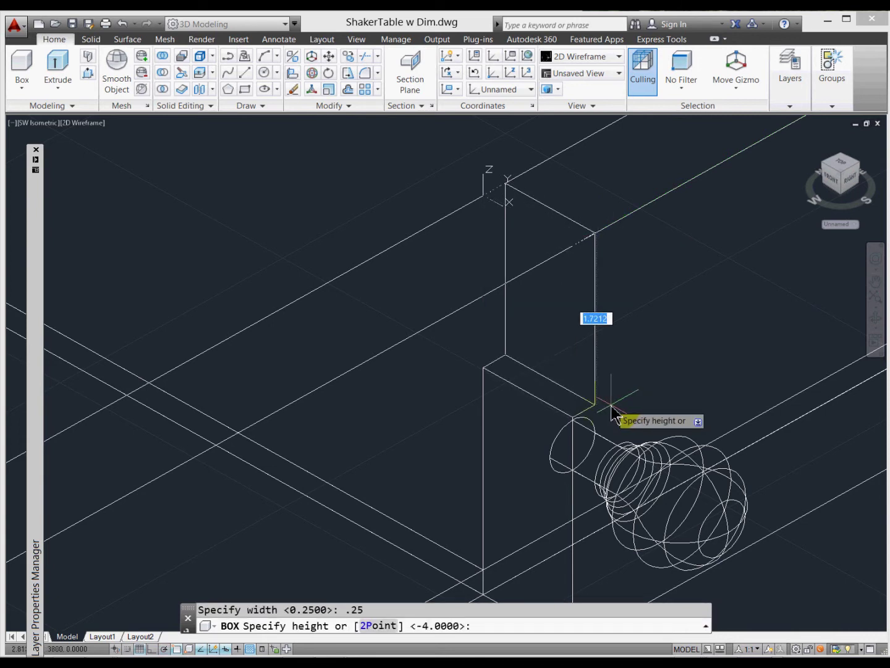
text(4)
key(Return)
scroll(619, 409, down, 5)
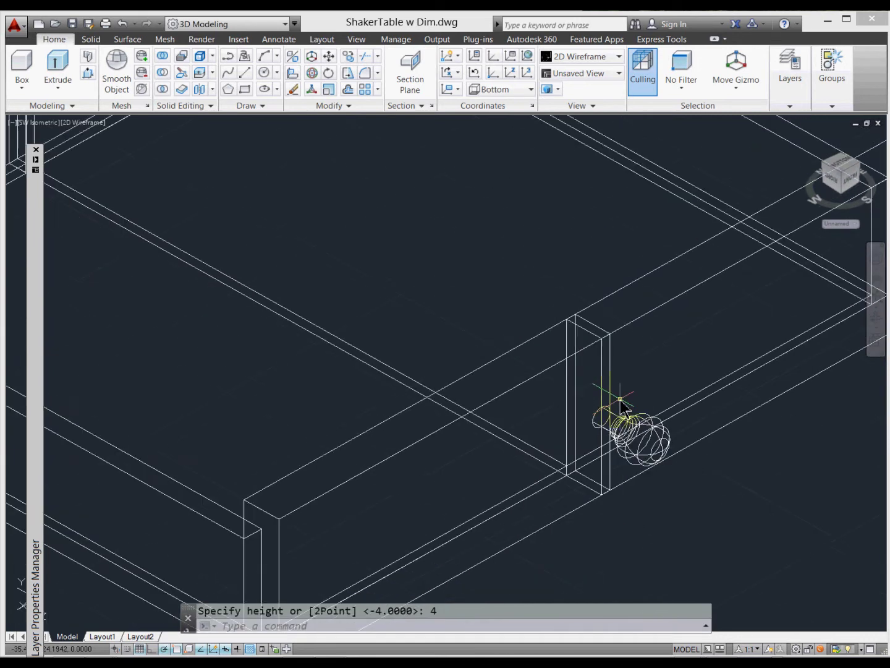
scroll(621, 408, down, 4)
scroll(554, 399, up, 4)
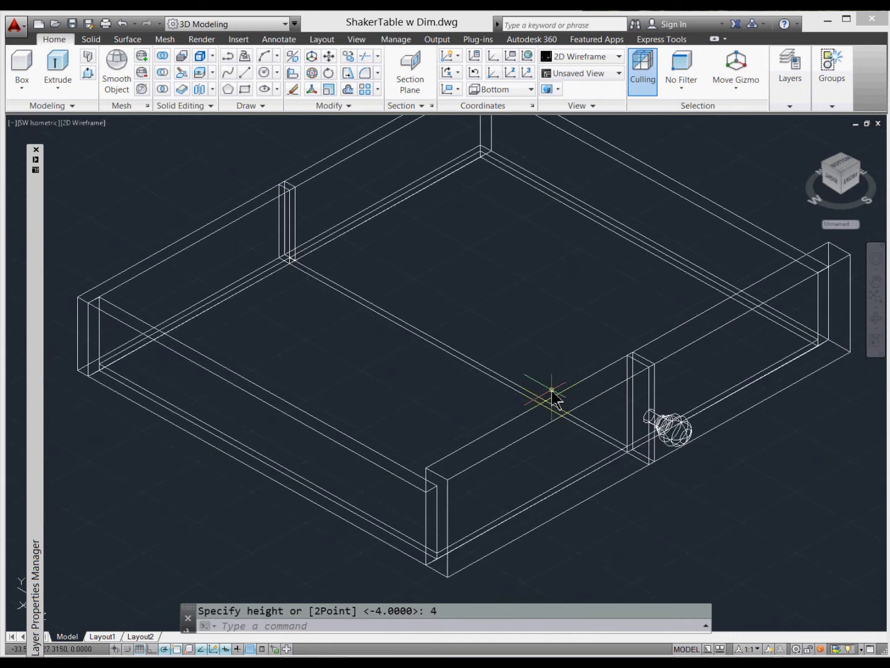
scroll(549, 393, down, 4)
scroll(559, 364, up, 4)
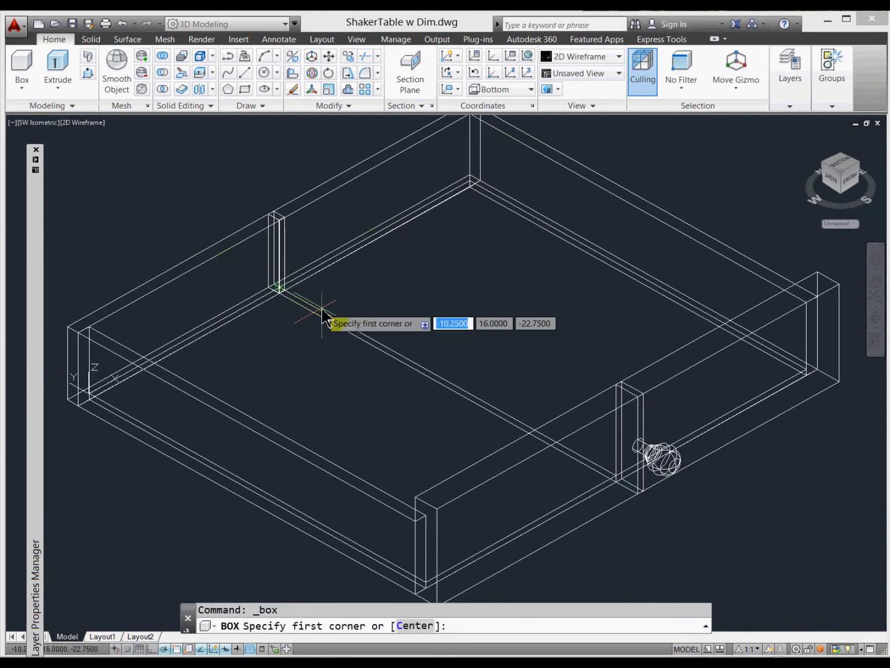
scroll(323, 318, up, 4)
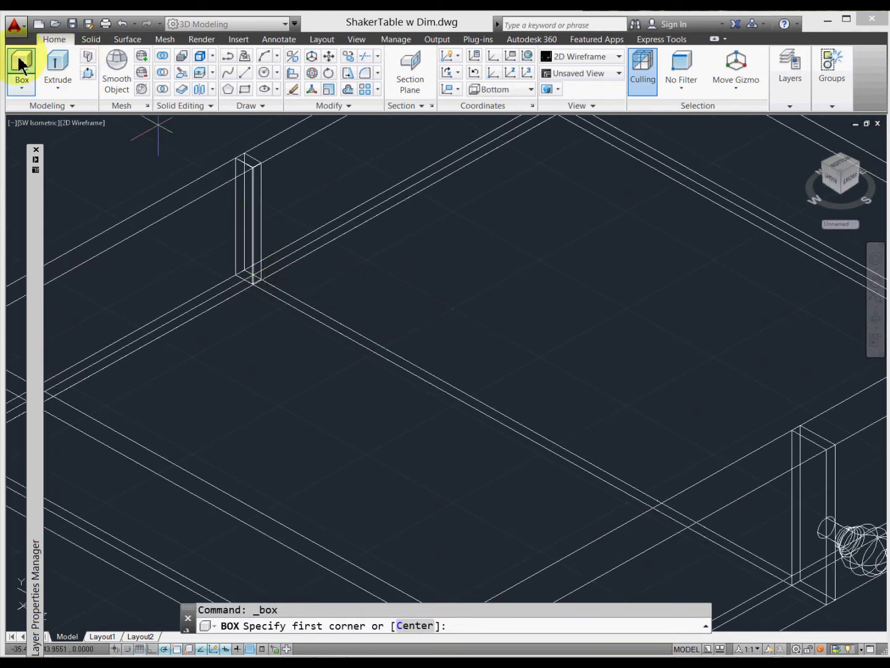
scroll(304, 333, up, 4)
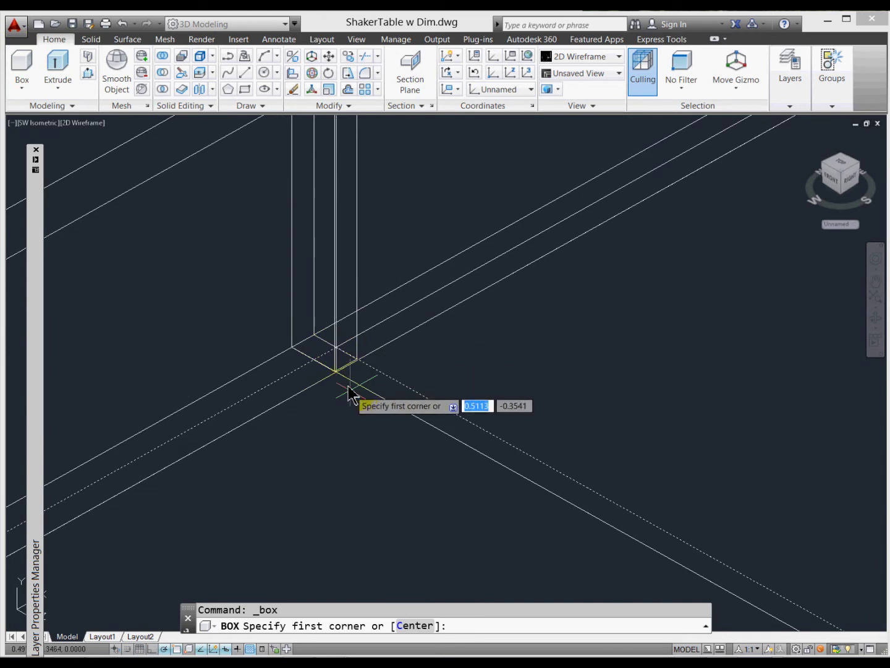
click(337, 371)
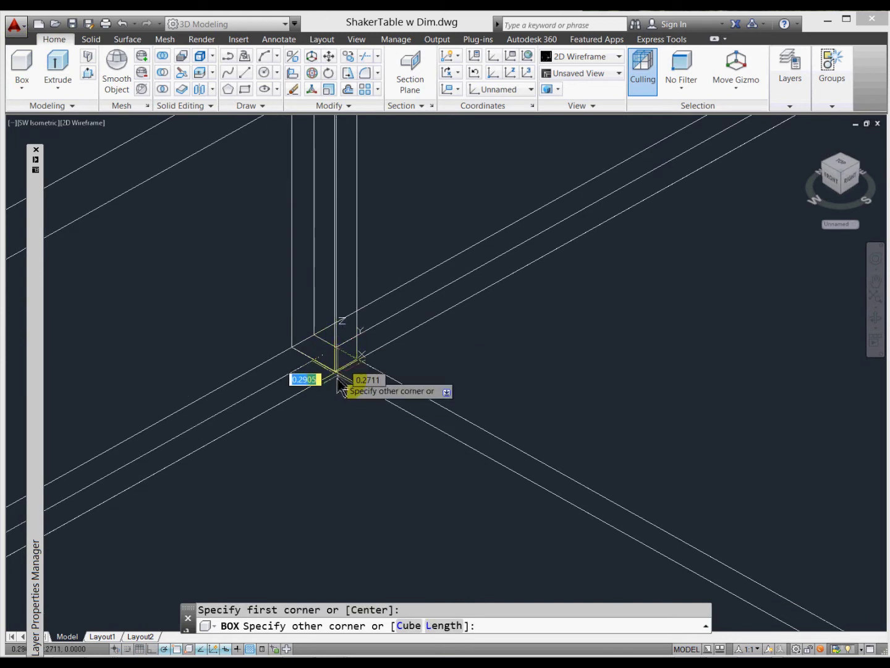
click(442, 625)
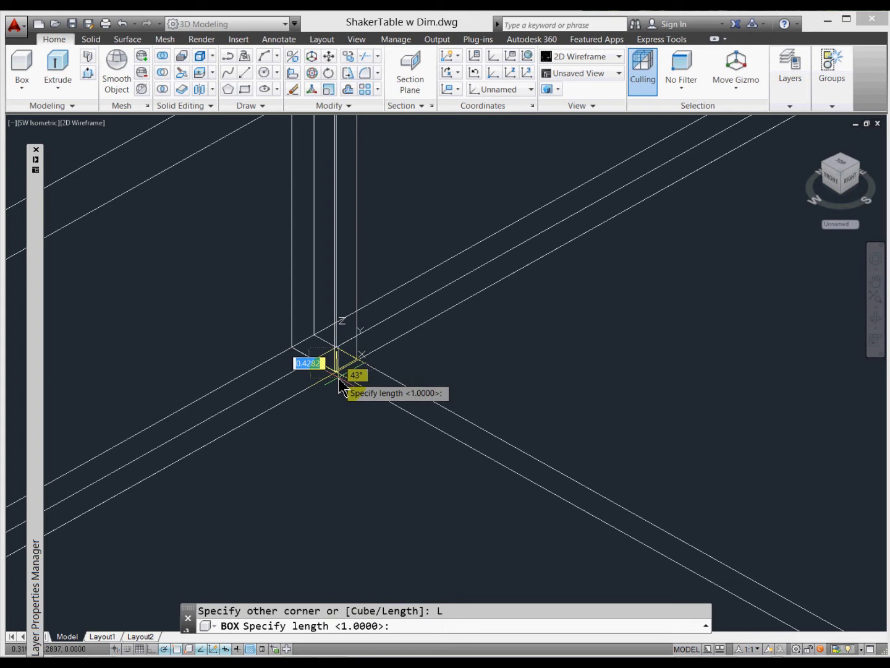
scroll(338, 376, up, 4)
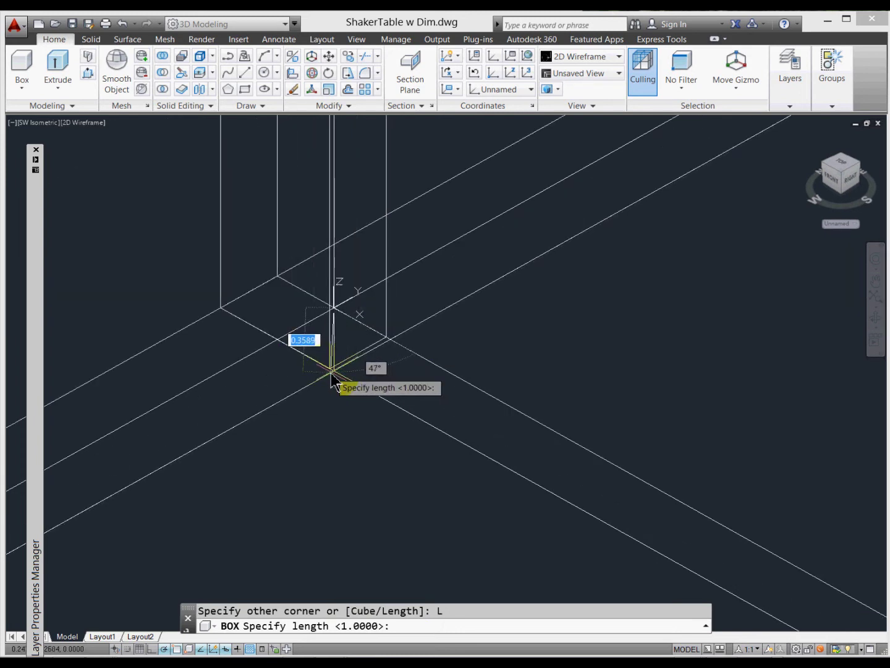
scroll(334, 374, up, 3)
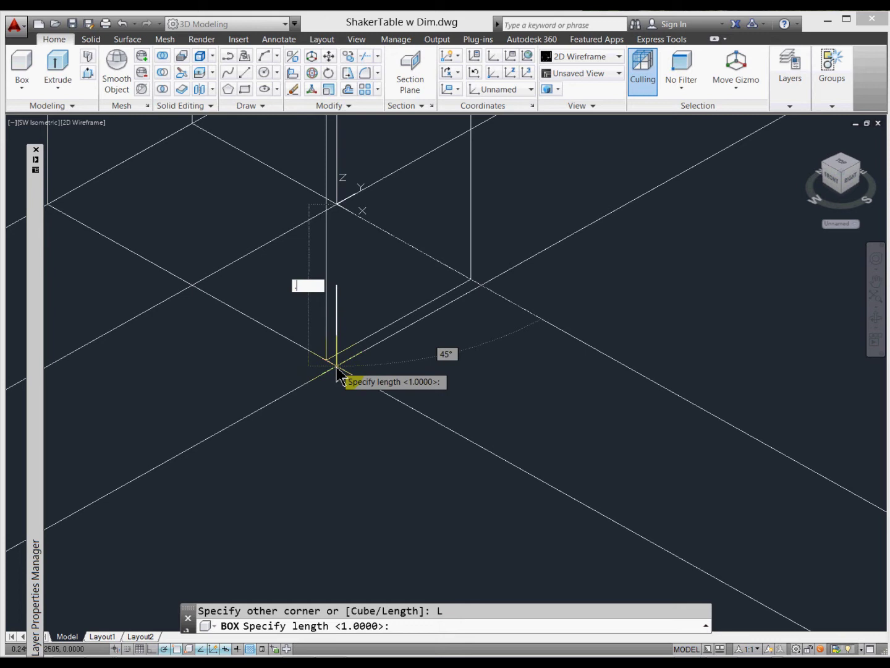
key(Return)
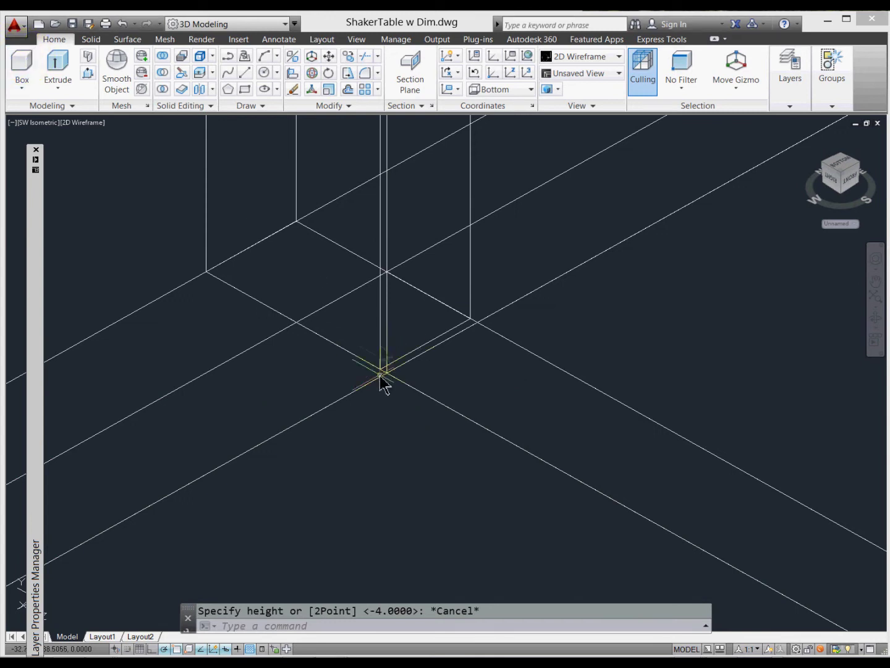
Step: Draw a box 0.25 wide along the bottom panel's slice line, matching the panel's thickness and reaching from back to front panel
click(389, 273)
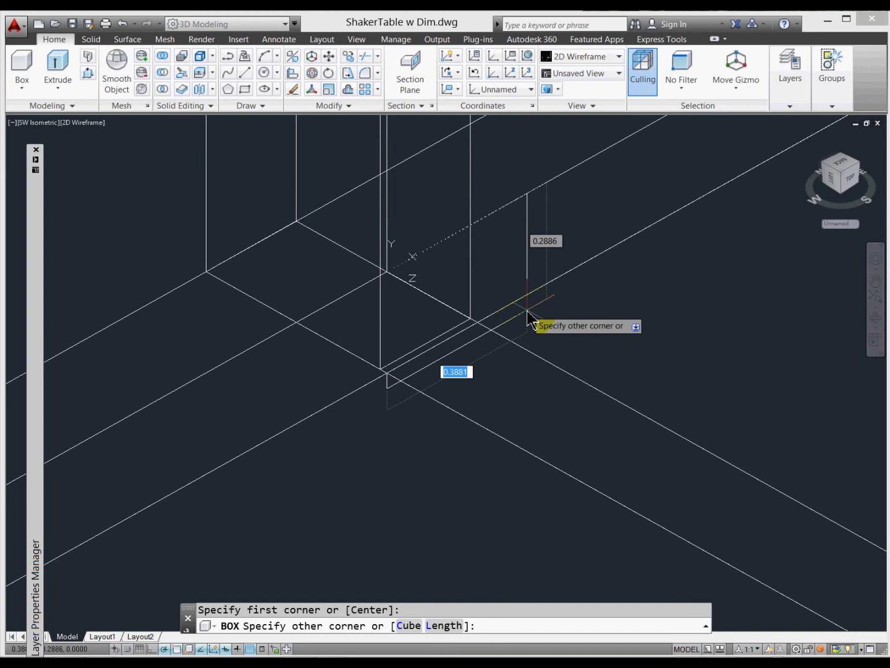
click(444, 626)
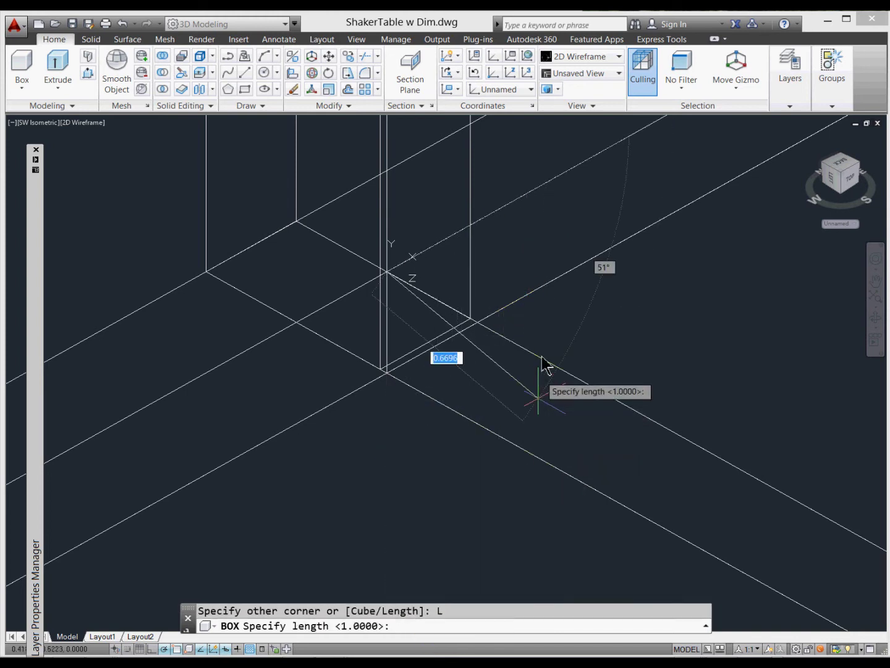
click(386, 370)
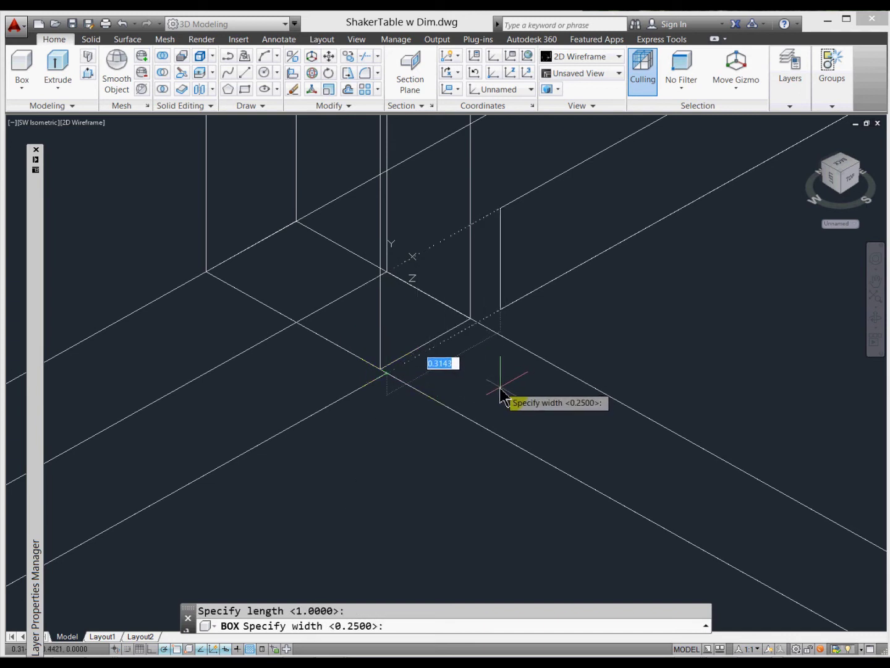
text(.2)
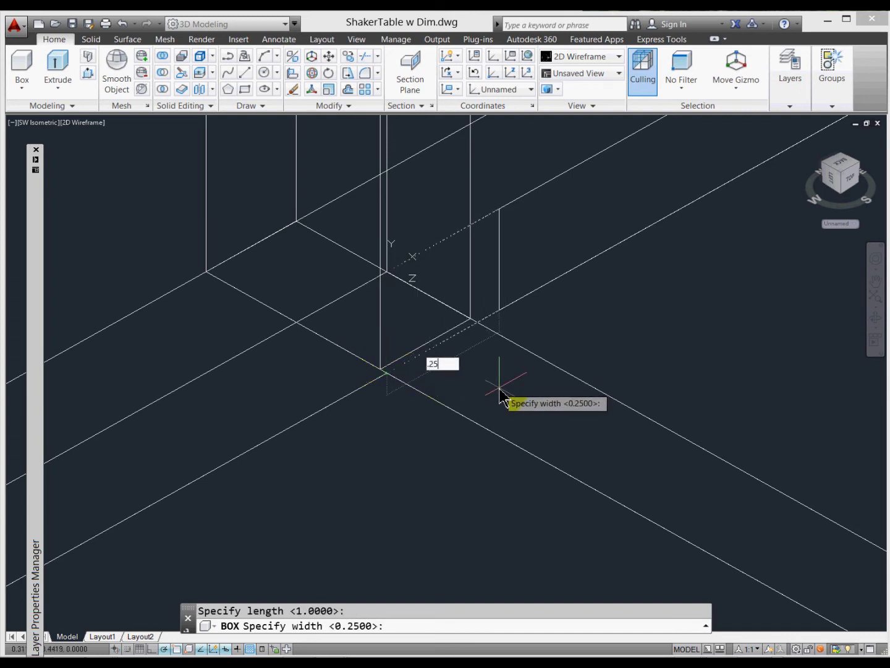
text(5)
key(Return)
scroll(499, 391, down, 2)
scroll(499, 391, down, 1)
scroll(704, 488, up, 6)
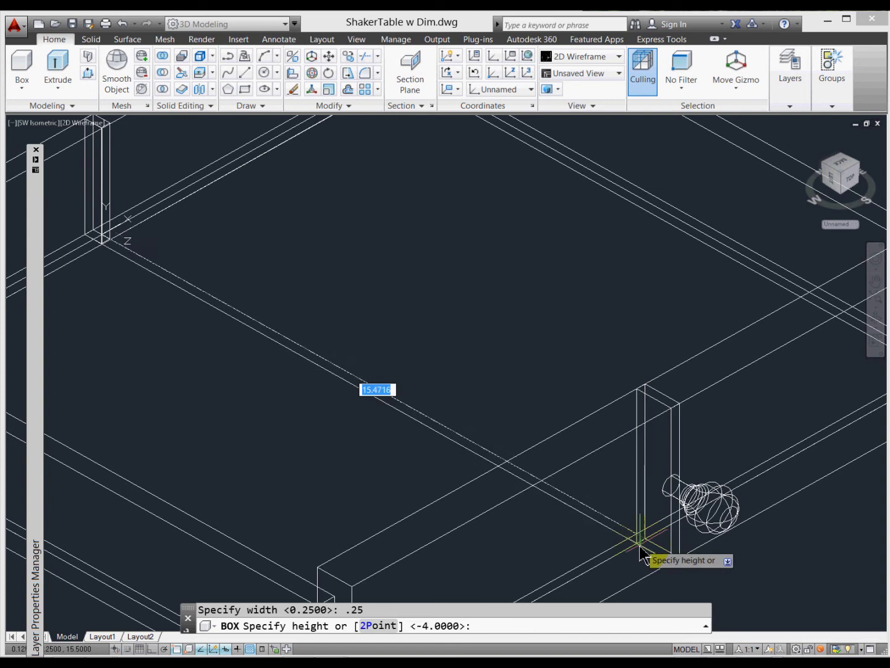
click(639, 536)
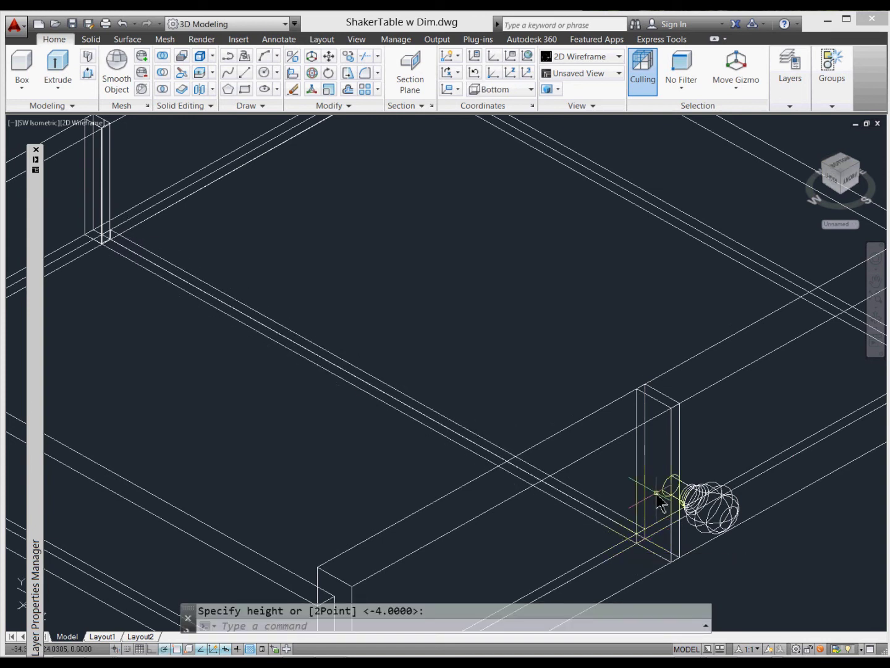
Step: Move the far side panel with its front, back and bottom halves from the slice line to the outer edge of the new boxes
scroll(661, 502, down, 3)
key(Escape)
text(m)
key(Return)
click(797, 499)
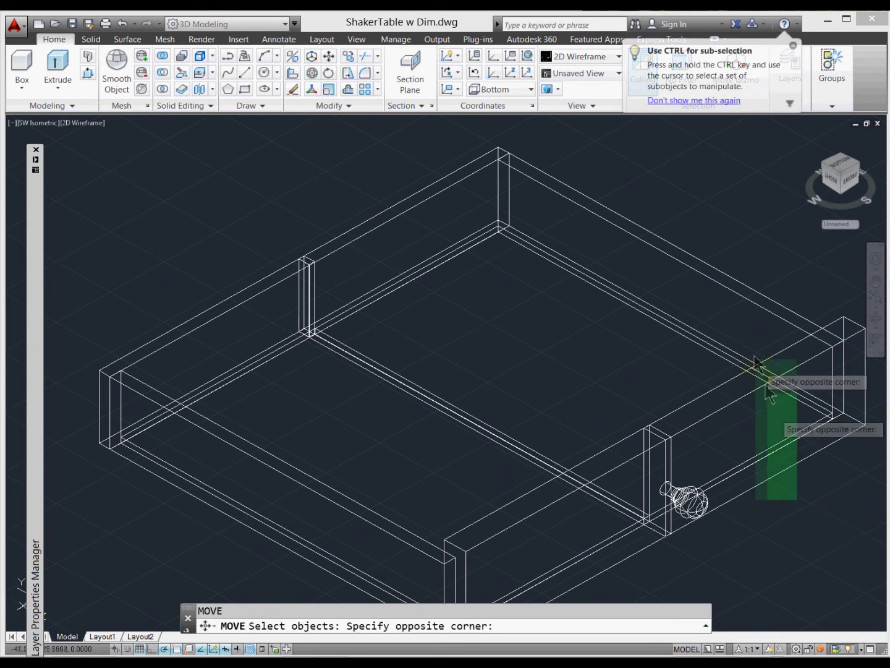
click(749, 288)
click(546, 306)
click(432, 162)
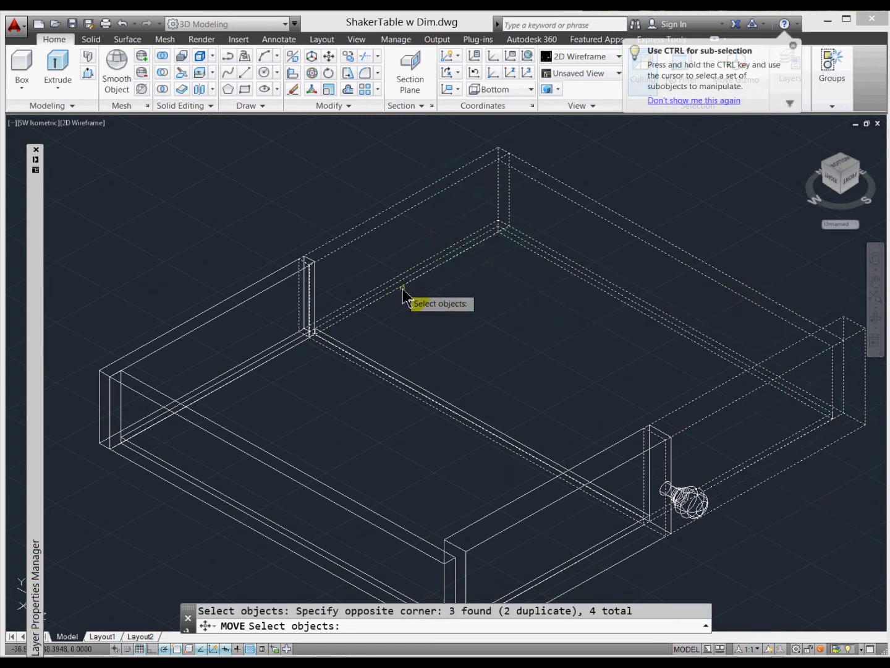
key(Return)
scroll(315, 266, up, 6)
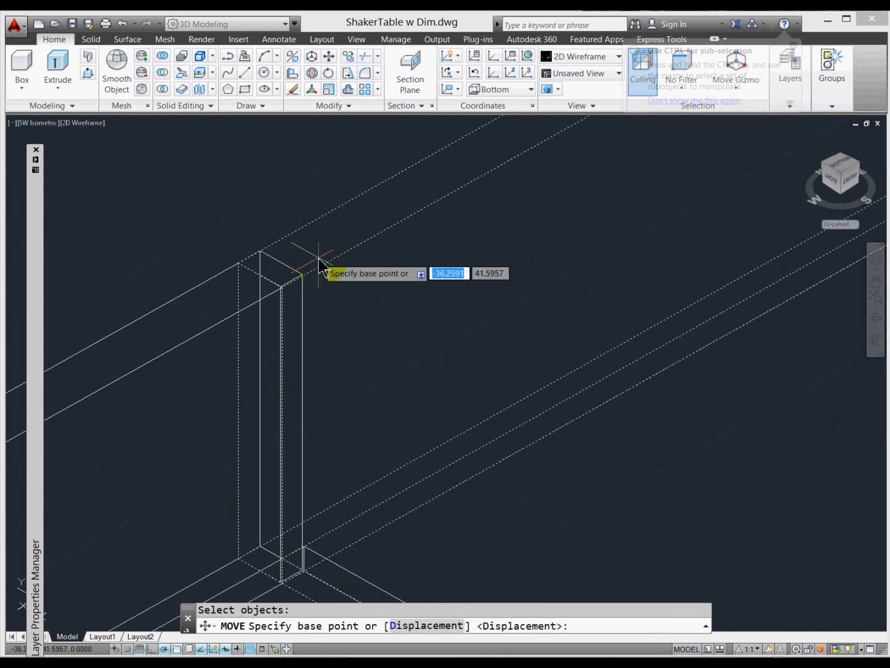
click(258, 252)
click(259, 252)
Step: Union the far side panel with its adjoining front, back and bottom halves into one solid
scroll(312, 290, down, 4)
scroll(804, 578, down, 5)
scroll(810, 582, up, 7)
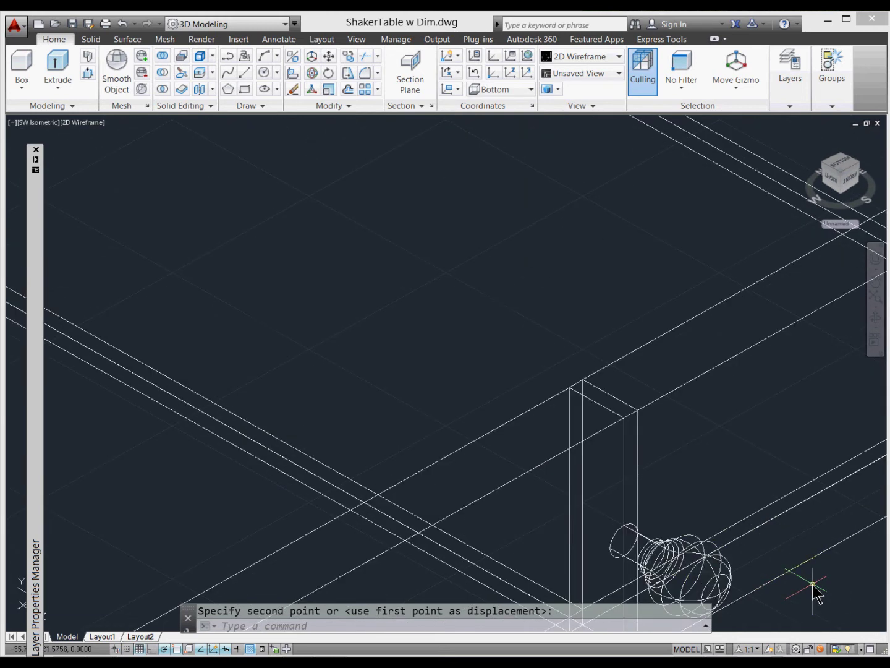
scroll(652, 544, down, 4)
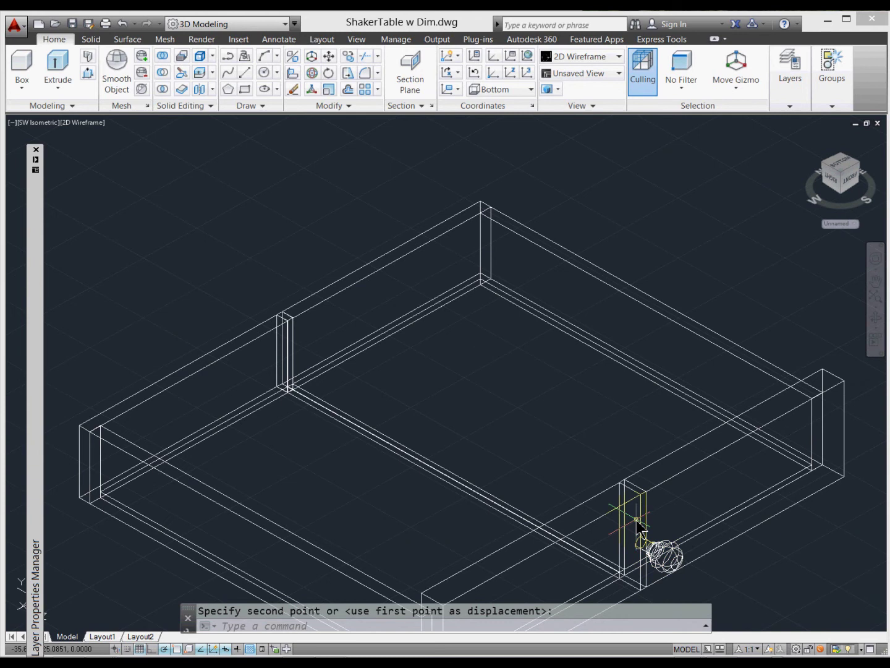
text(n)
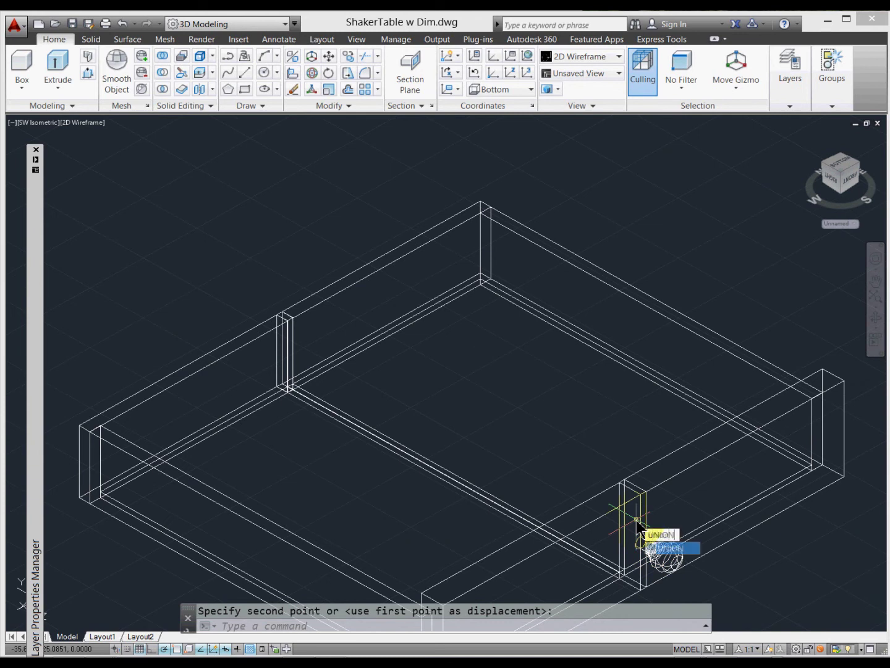
key(Return)
click(796, 540)
click(687, 314)
click(465, 351)
click(365, 228)
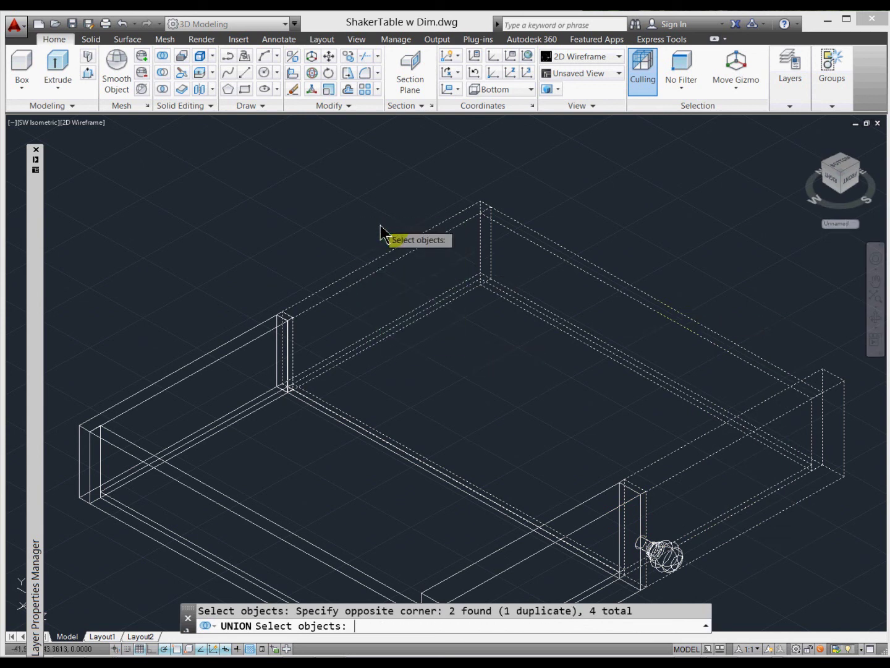
key(Return)
Step: Union both drawer halves with the filler boxes in the front, back and bottom panels into one solid, leaving out the knob
scroll(492, 350, down, 2)
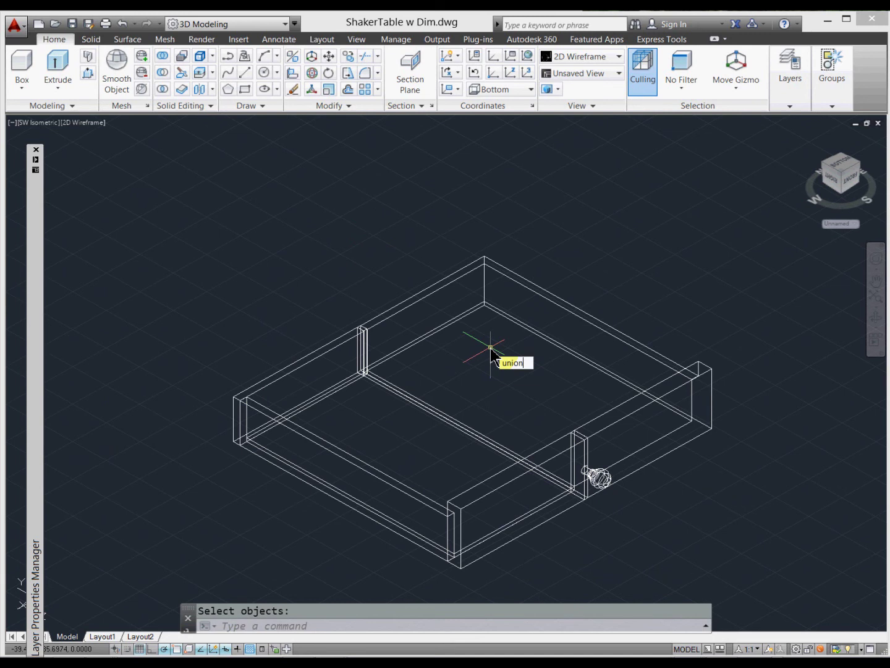
key(Return)
click(571, 550)
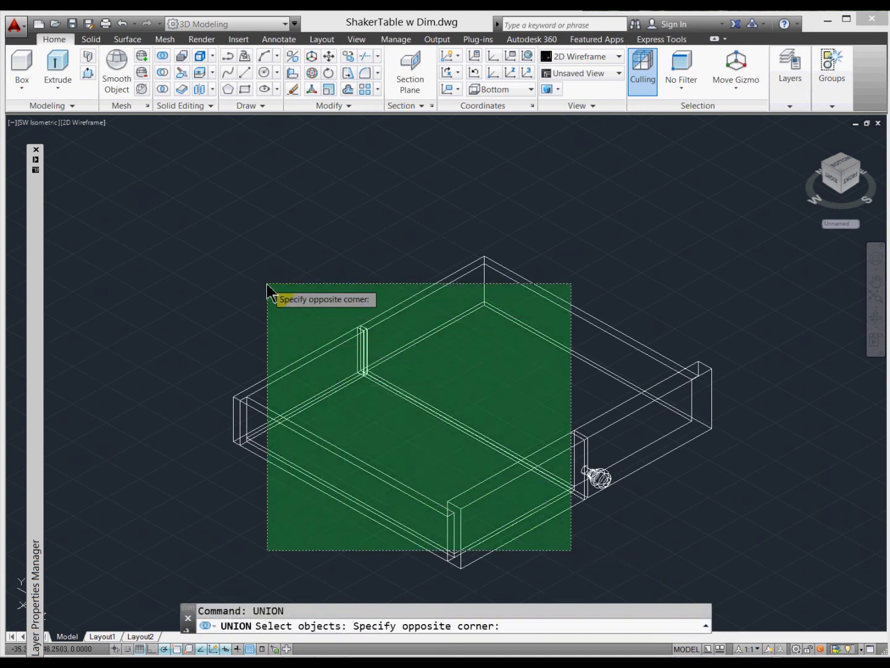
click(223, 270)
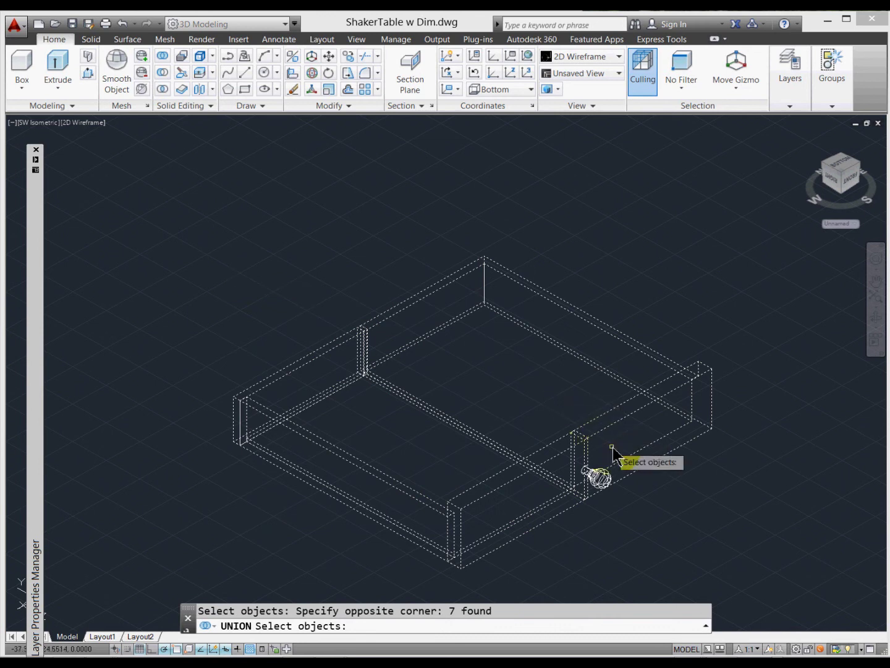
click(741, 440)
click(632, 309)
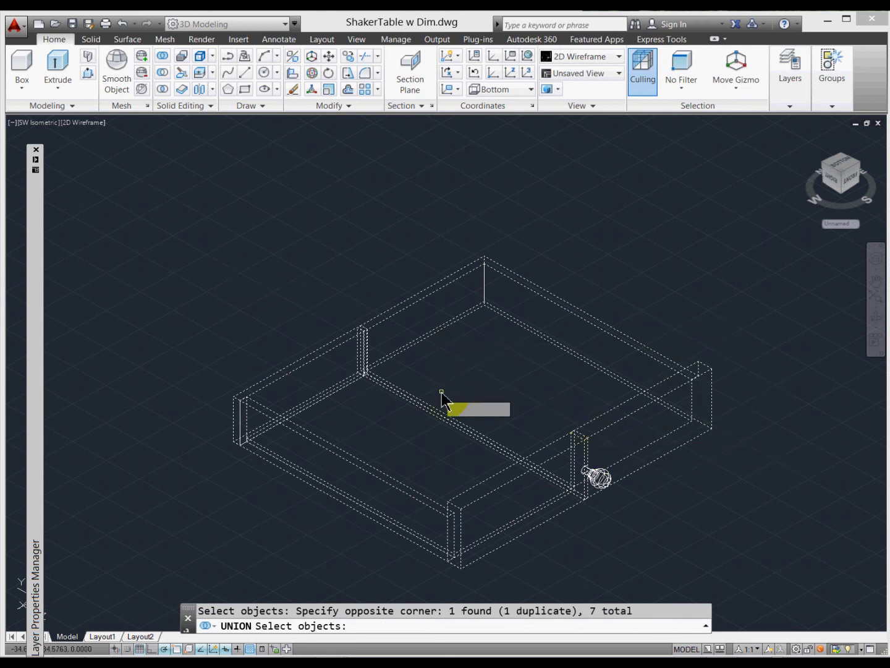
click(411, 430)
click(340, 288)
click(564, 375)
click(406, 198)
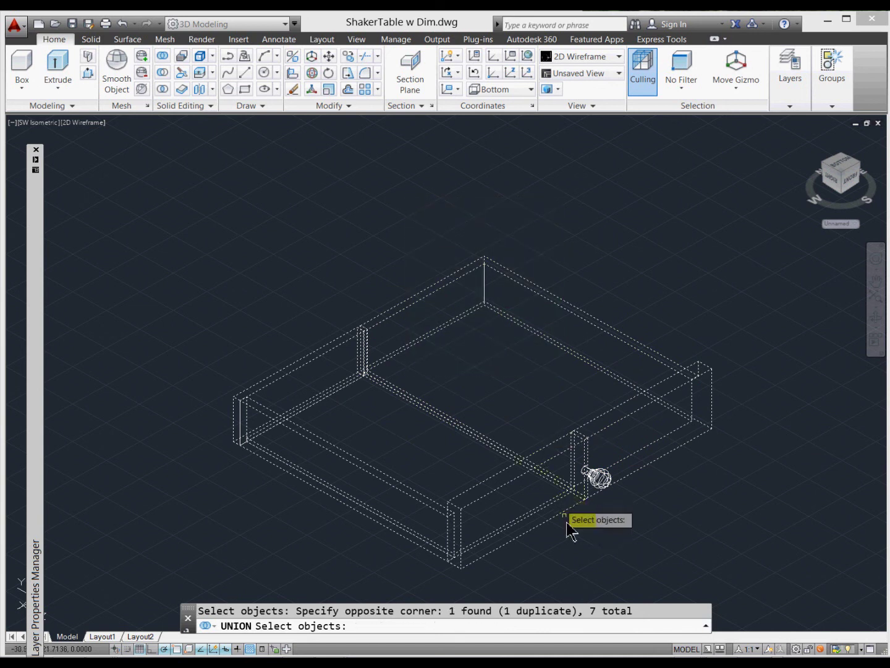
scroll(563, 501, up, 5)
click(665, 450)
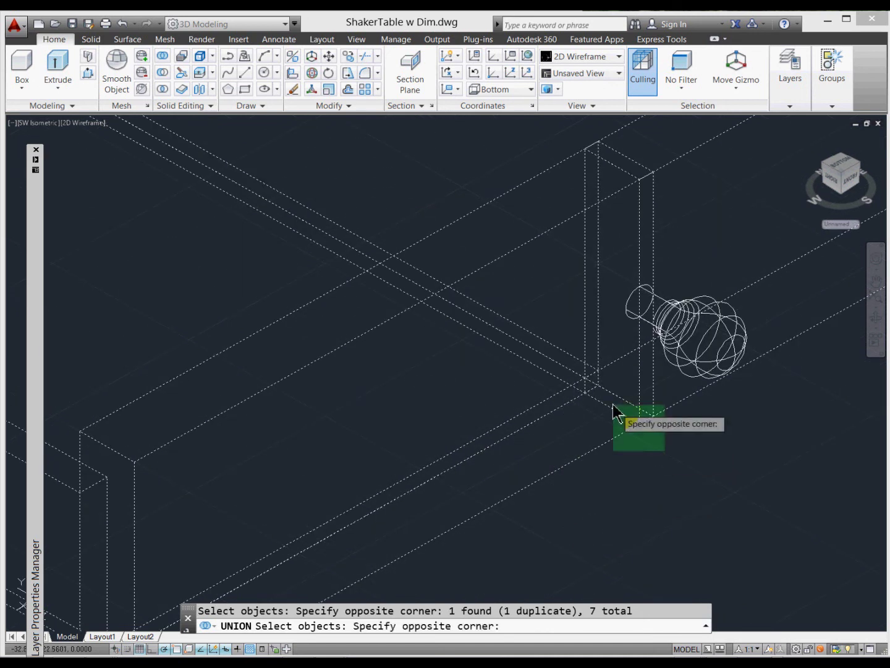
click(576, 382)
click(673, 229)
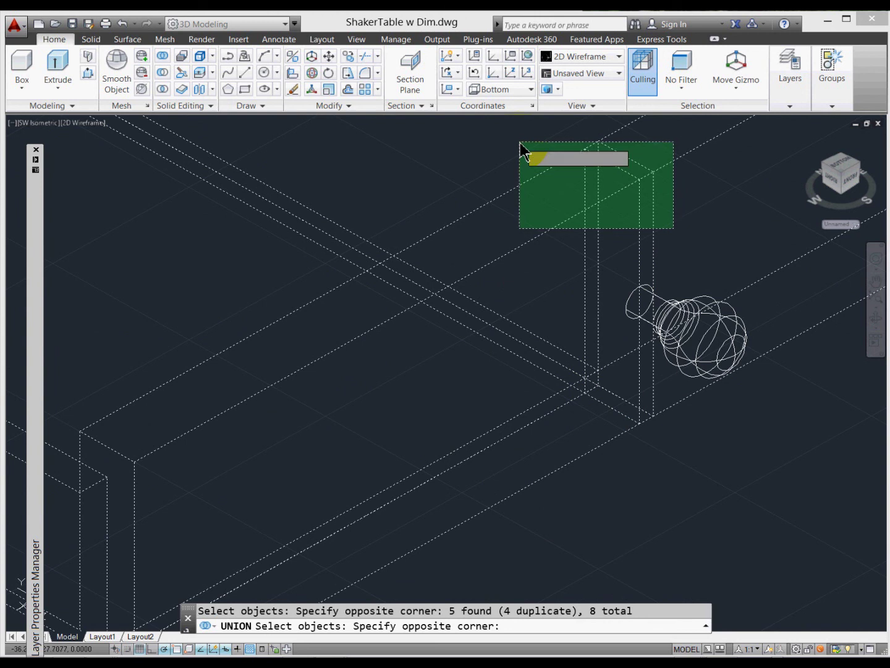
click(520, 147)
key(Return)
scroll(520, 146, down, 3)
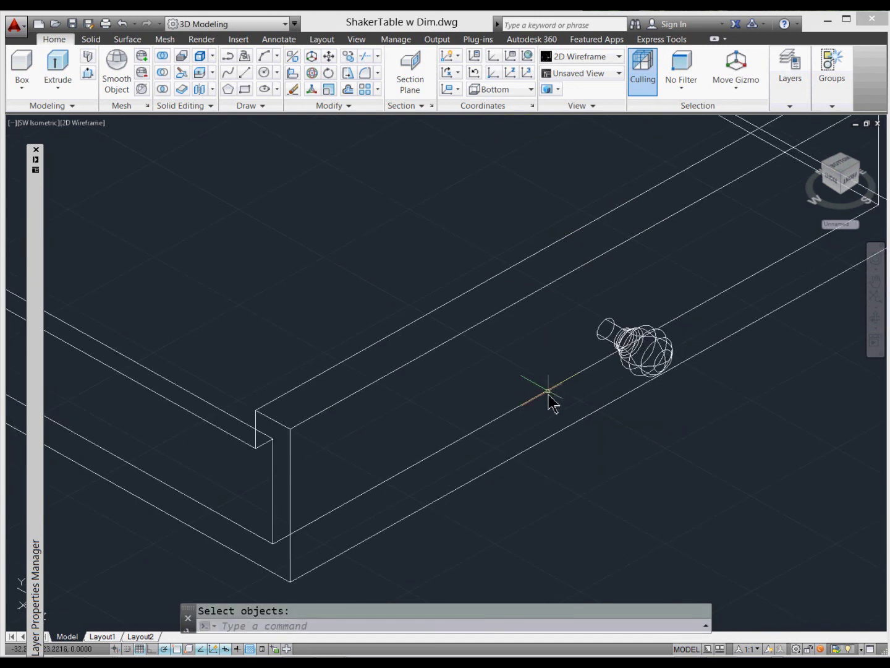
Step: Check whether the back panel's filler box belongs to the united drawer by selecting the solid, and clear the selection
scroll(548, 398, down, 5)
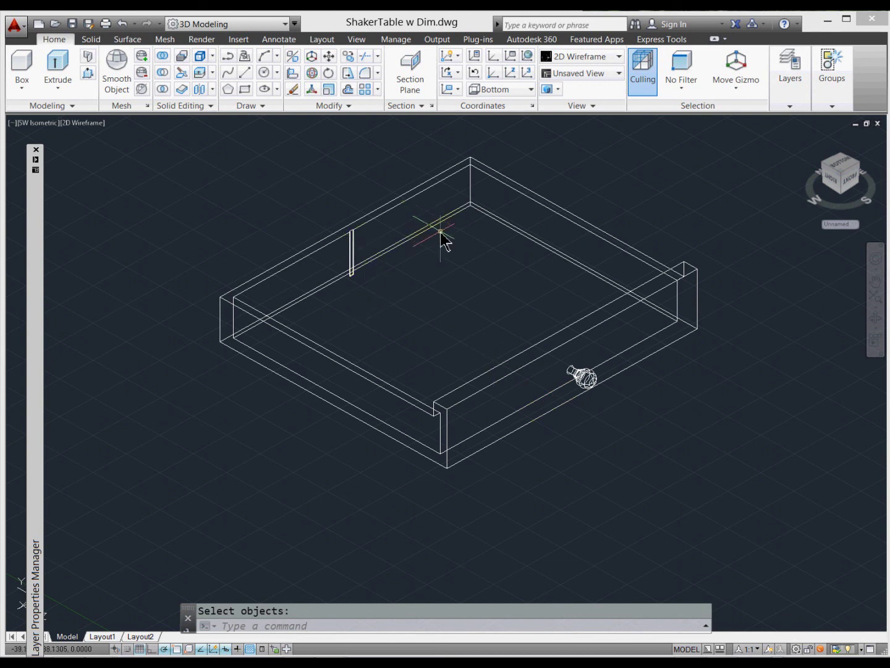
scroll(393, 247, up, 4)
click(292, 237)
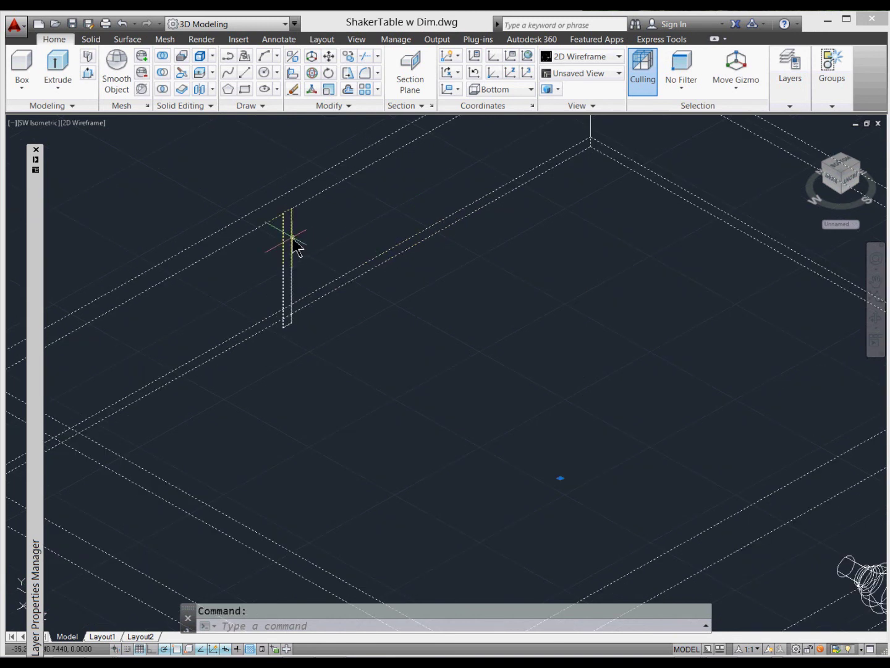
scroll(309, 271, down, 4)
scroll(315, 272, up, 3)
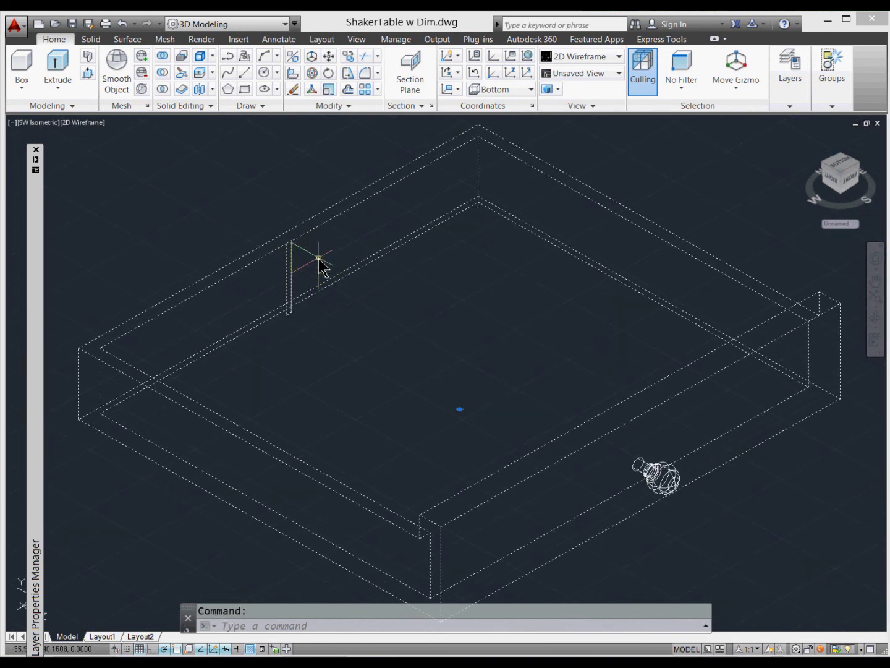
key(Escape)
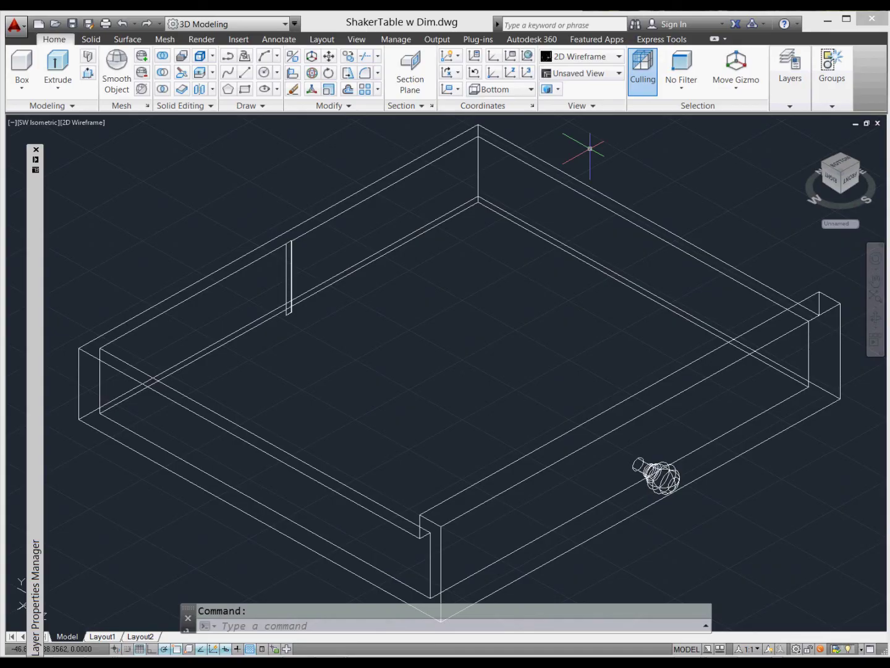